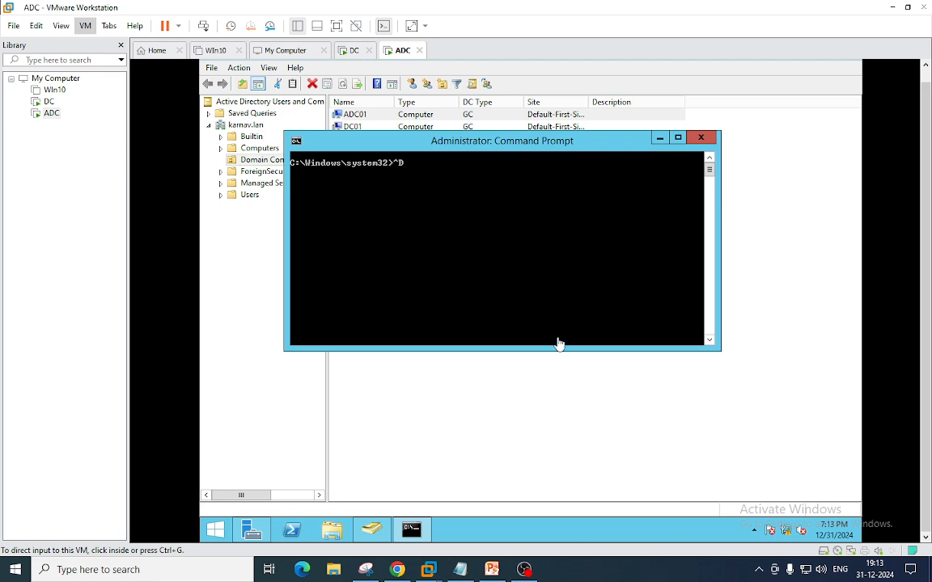
# - On the ADC01 VM's Command Prompt, run hostname to confirm it reports ADC01
pyautogui.click(612, 396)
pyautogui.hotkey('alt', 'F4')
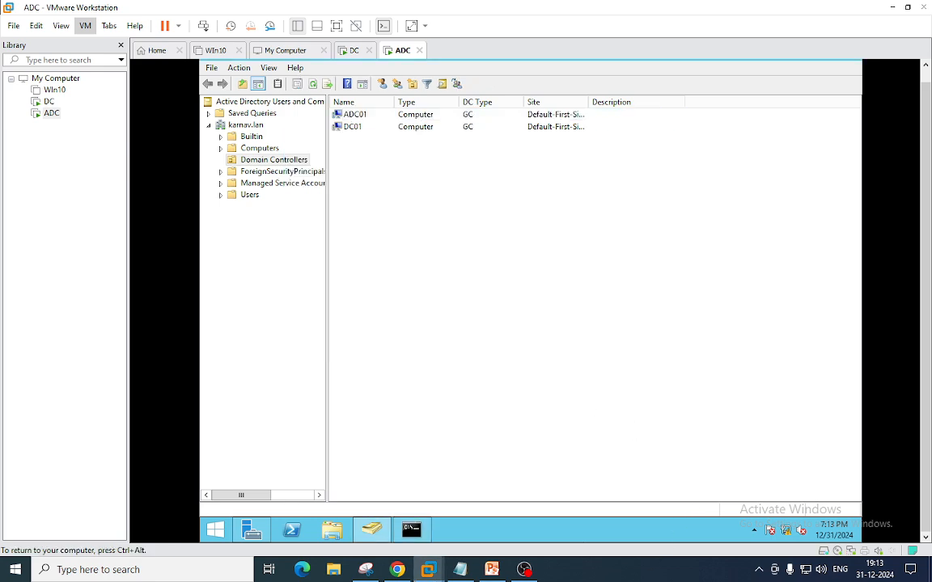
pyautogui.click(352, 115)
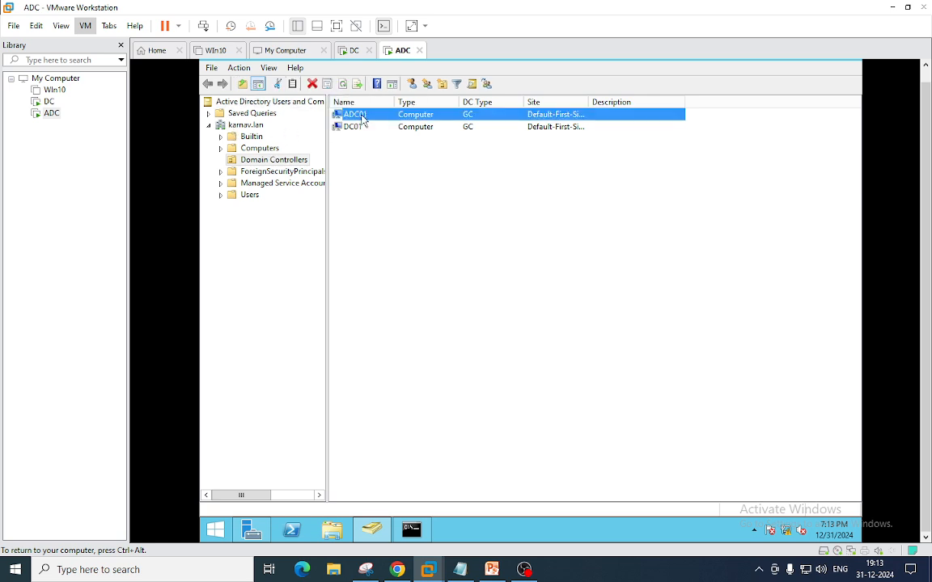
pyautogui.click(411, 530)
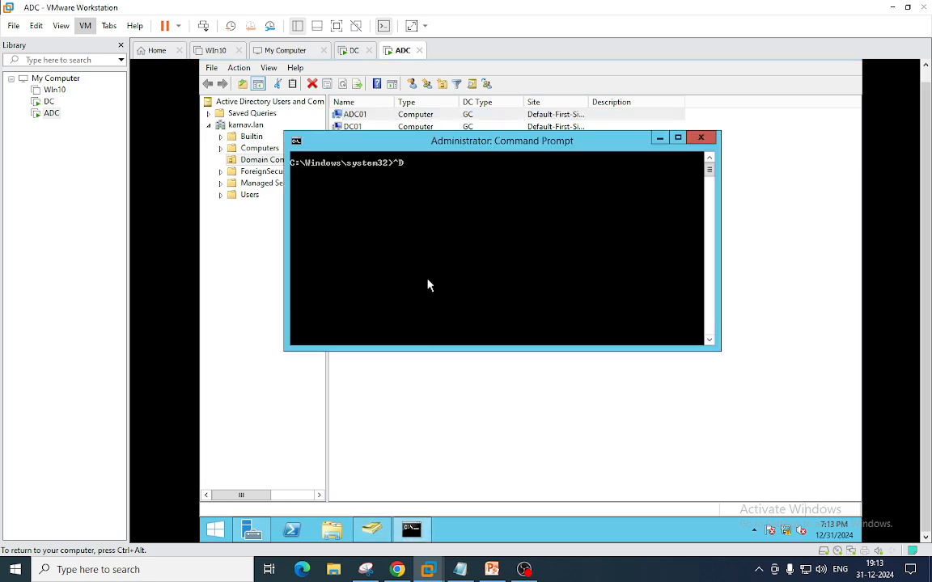
pyautogui.press('BackSpace')
pyautogui.write('hostname')
pyautogui.press('Return')
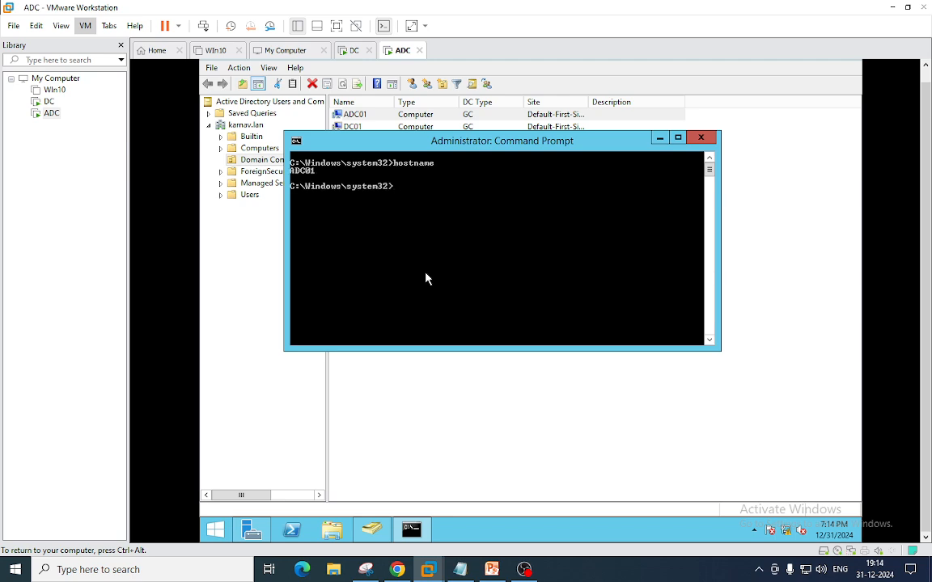
# - Run repadmin /showrepl and look through the replication status output
pyautogui.write('repadmin /s')
pyautogui.press('BackSpace')
pyautogui.write('showrepl')
pyautogui.press('Return')
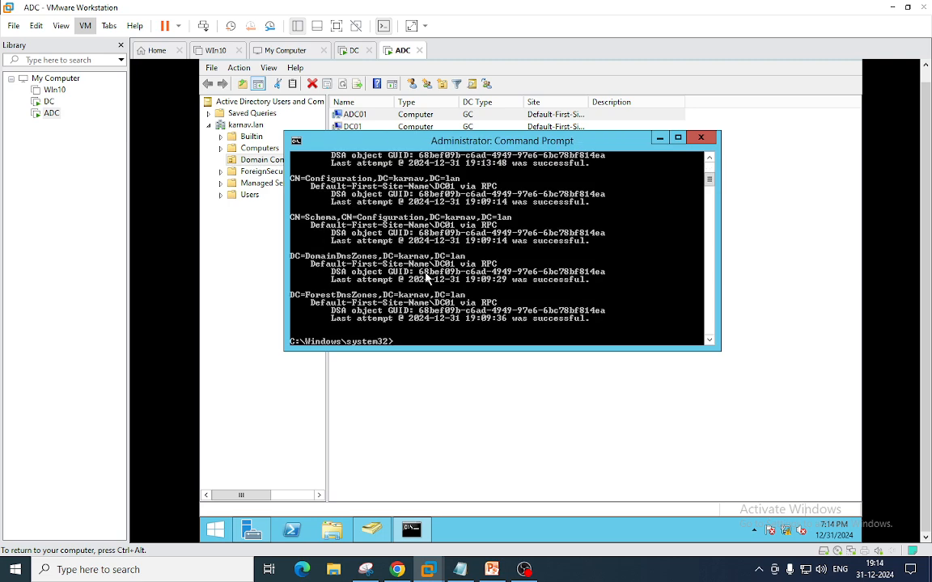
pyautogui.scroll(5, 464, 221)
pyautogui.scroll(-3, 524, 248)
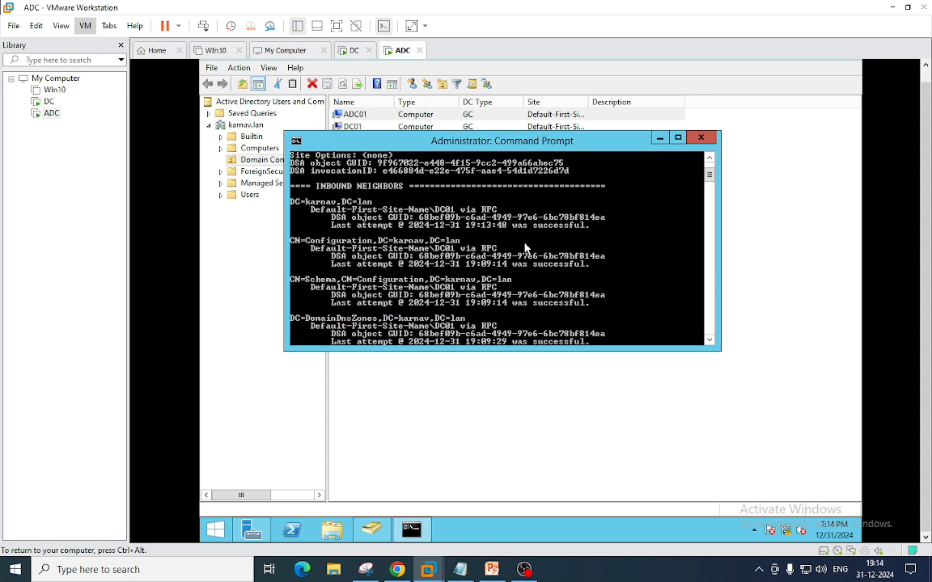
pyautogui.scroll(-4, 524, 248)
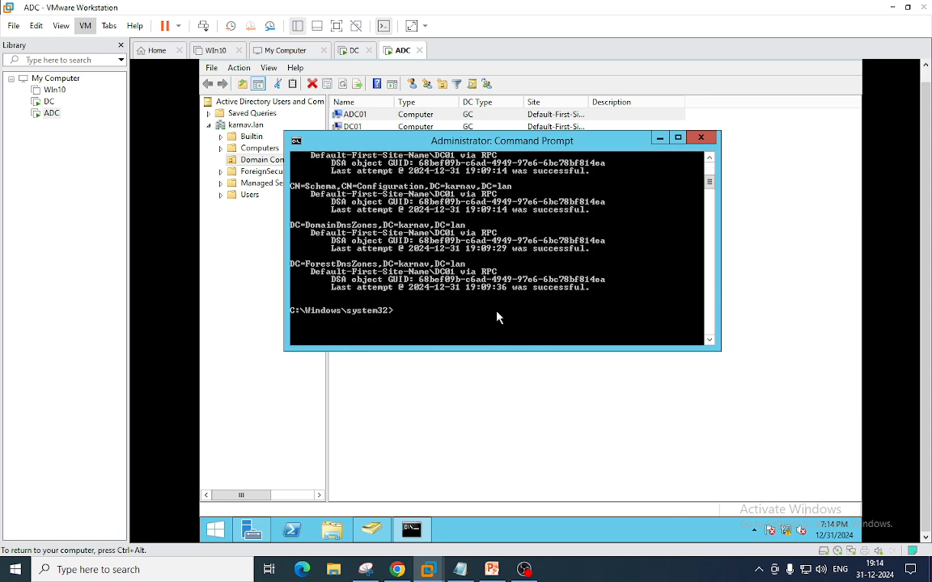
# - Run repadmin /replsum, showing 0 of 5 failures for ADC01 and DC01
pyautogui.press('Up')
pyautogui.press('BackSpace')
pyautogui.press('BackSpace')
pyautogui.press('BackSpace')
pyautogui.press('BackSpace')
pyautogui.press('BackSpace')
pyautogui.press('BackSpace')
pyautogui.press('BackSpace')
pyautogui.write('repls')
pyautogui.press('Return')
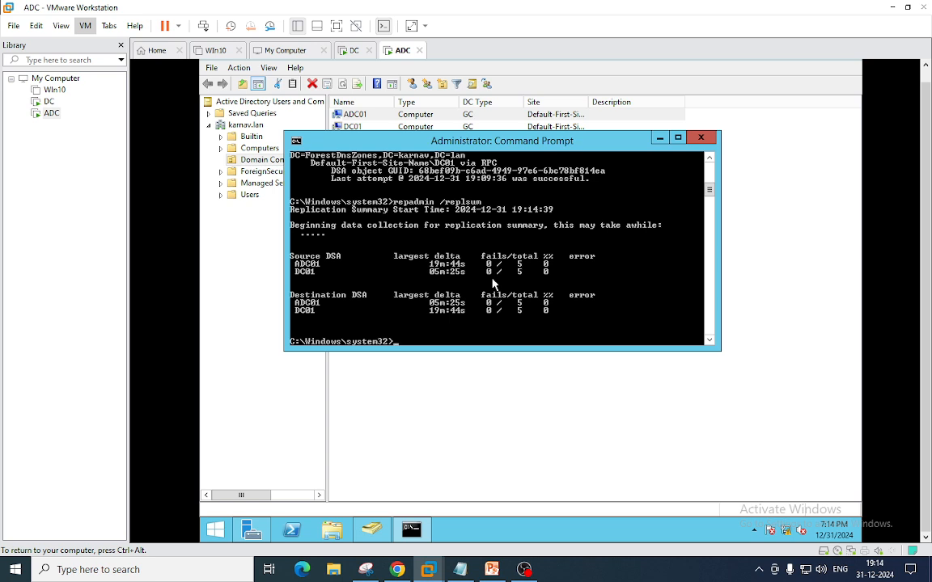
# - Start the Remove Roles and Features wizard for ADC01 and reach the server roles list
pyautogui.click(259, 534)
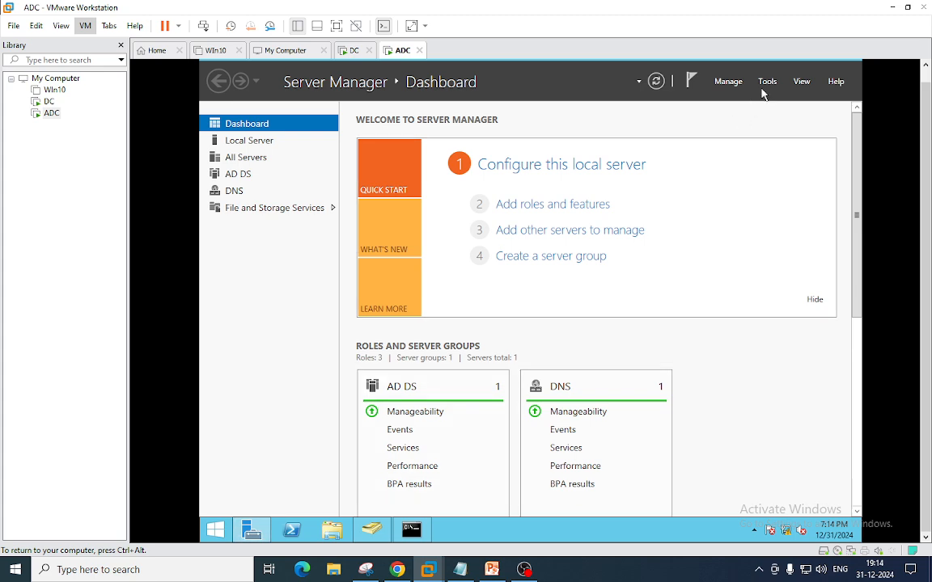
pyautogui.click(727, 81)
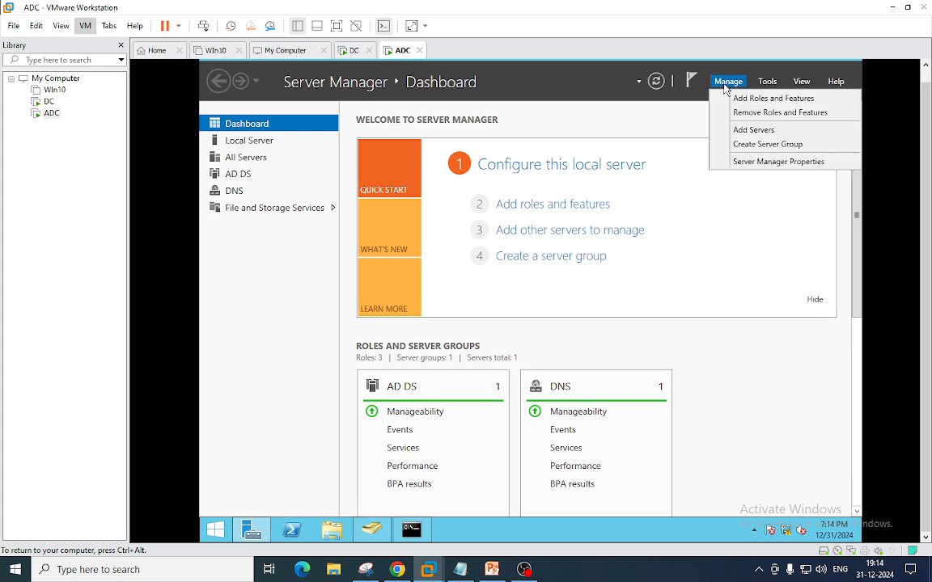
pyautogui.click(768, 117)
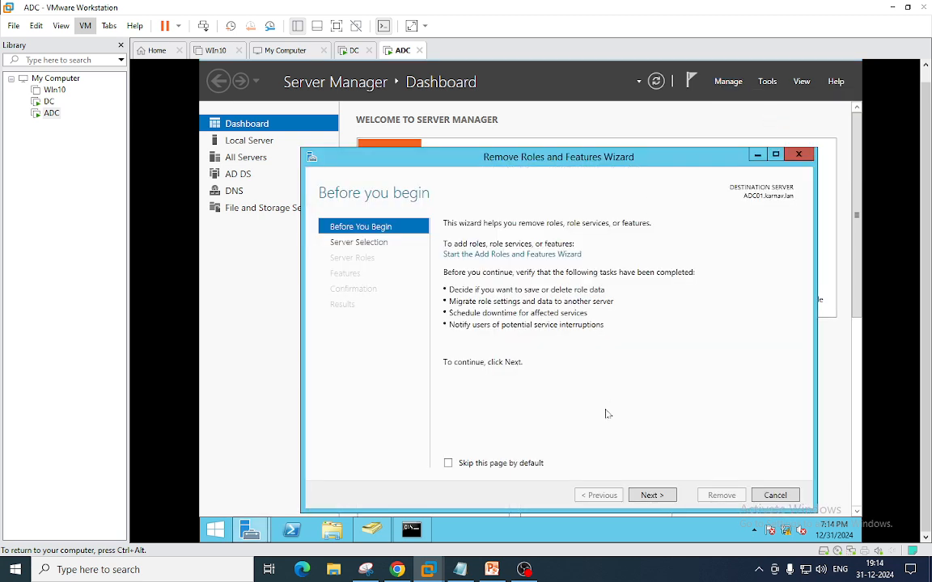
pyautogui.click(654, 496)
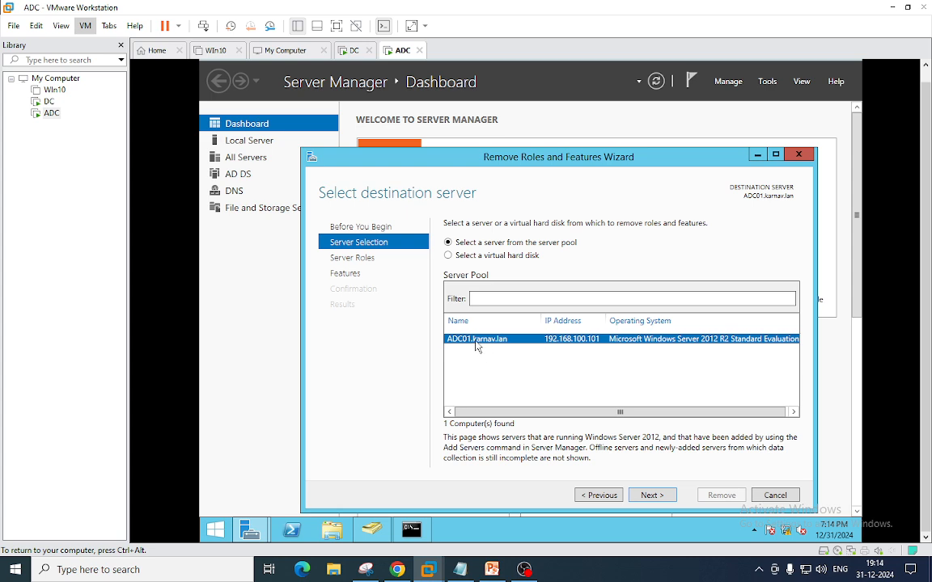
pyautogui.click(651, 498)
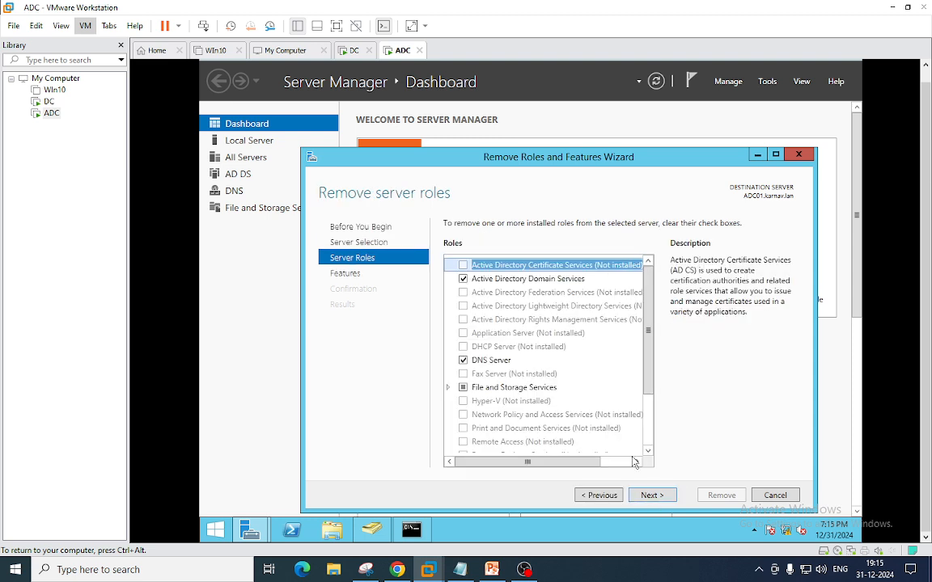
# - Untick Active Directory Domain Services with its management tools and choose to demote the domain controller
pyautogui.click(463, 279)
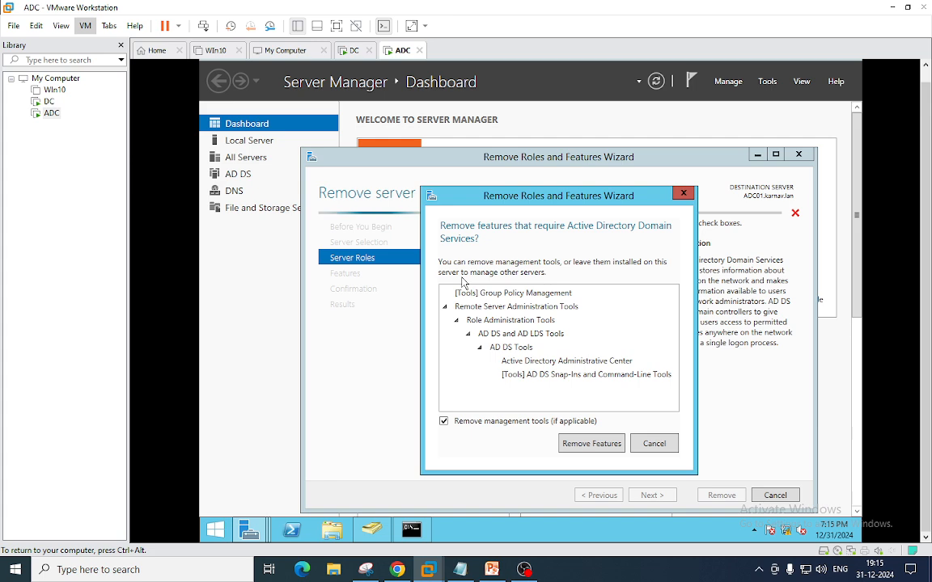
pyautogui.click(586, 447)
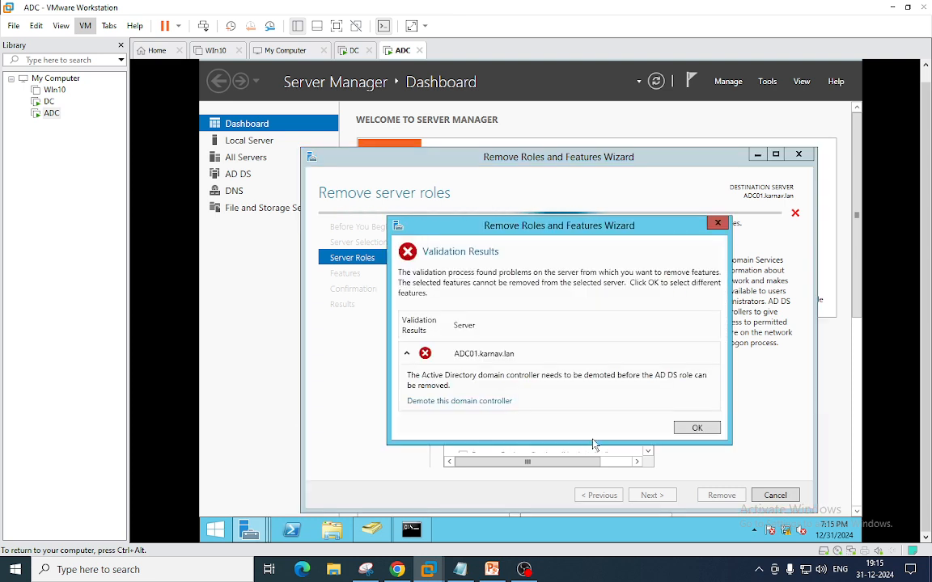
pyautogui.click(468, 401)
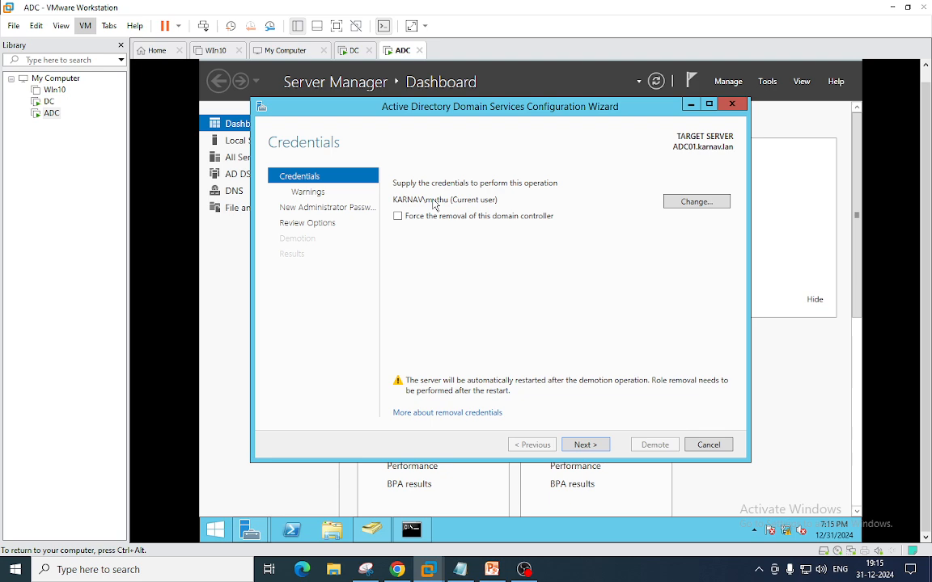
# - Keep the current credentials and confirm removal of ADC01's DNS and Global Catalog roles
pyautogui.click(586, 445)
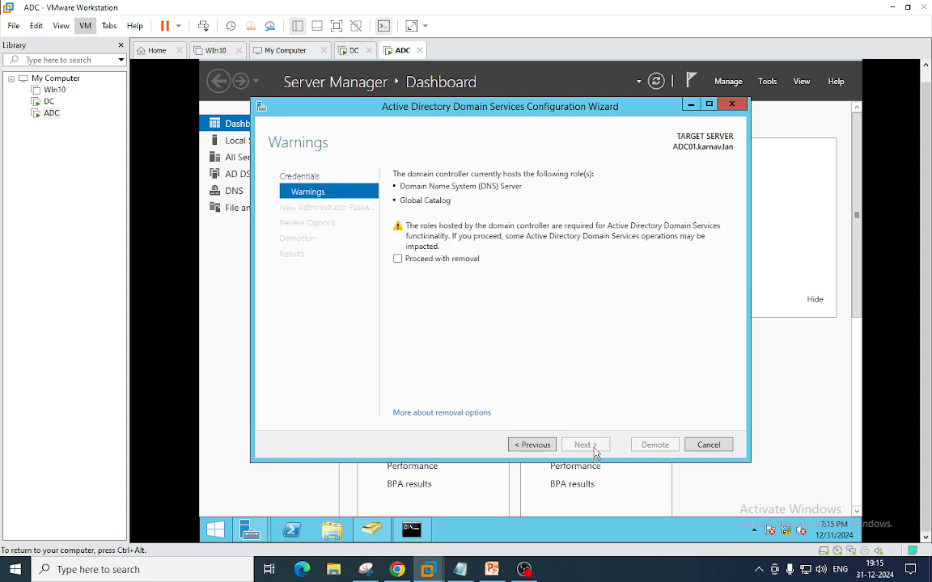
pyautogui.click(398, 259)
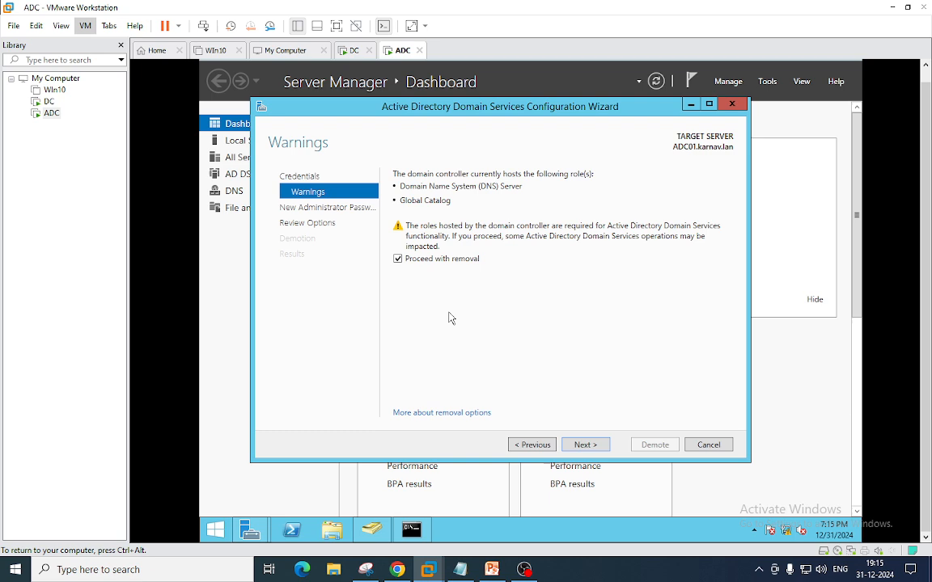
pyautogui.click(585, 445)
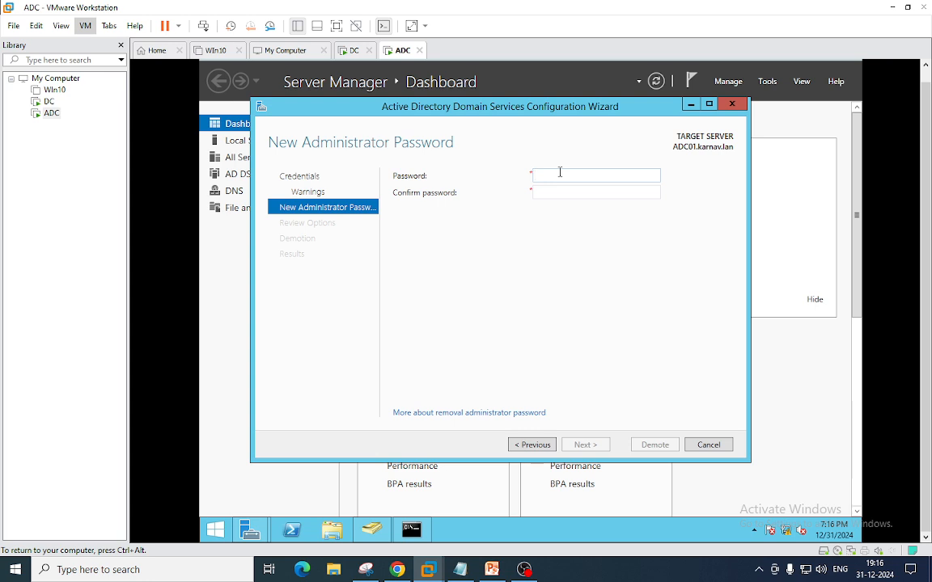
# - Enter and confirm a new administrator password, start ADC01's demotion, then go to the DC VM
pyautogui.write('•••••••')
pyautogui.press('Tab')
pyautogui.write('•••')
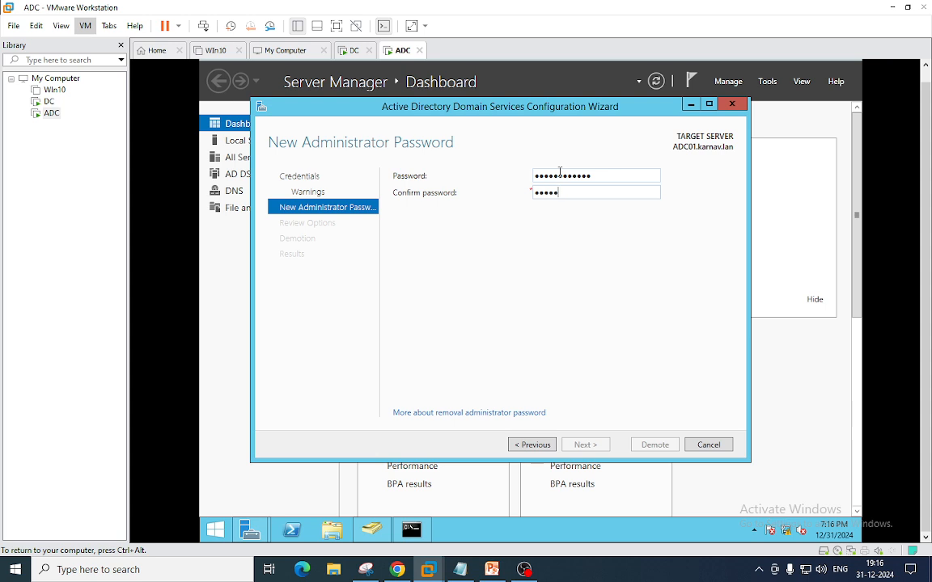
pyautogui.write('•••••••••')
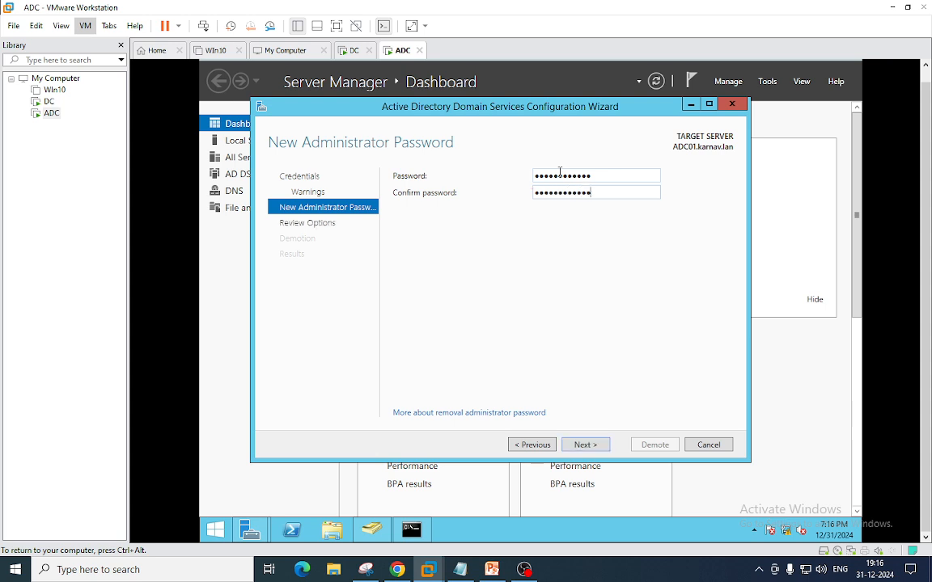
pyautogui.click(591, 445)
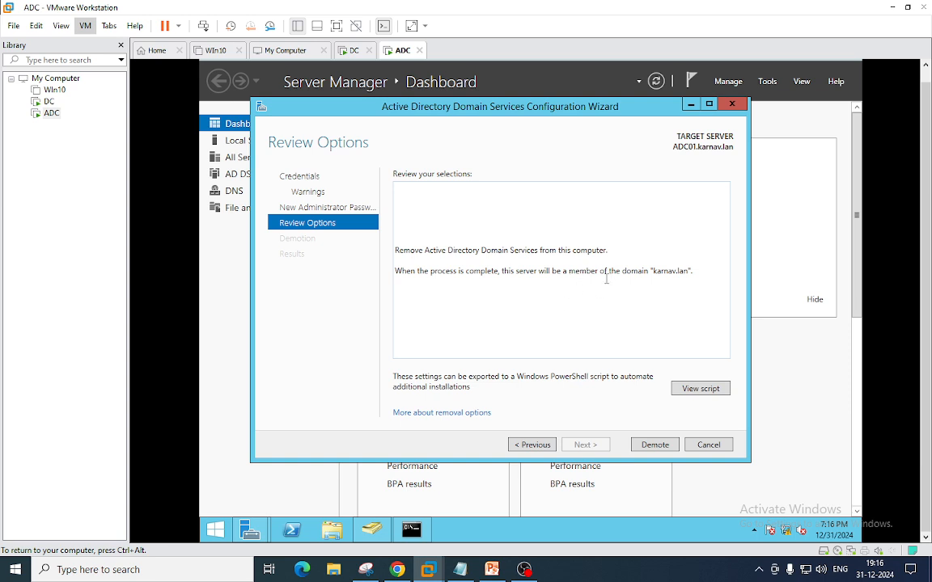
pyautogui.click(651, 445)
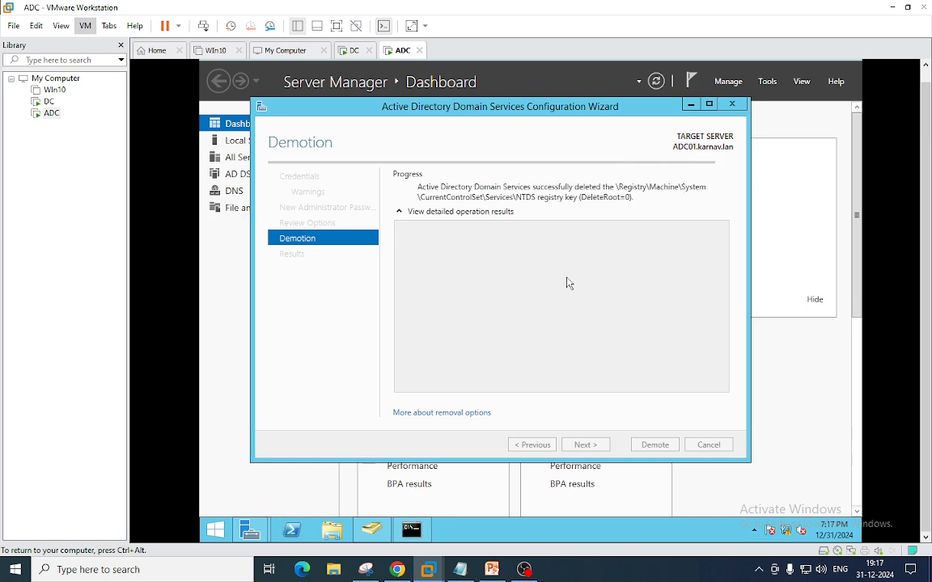
pyautogui.click(351, 50)
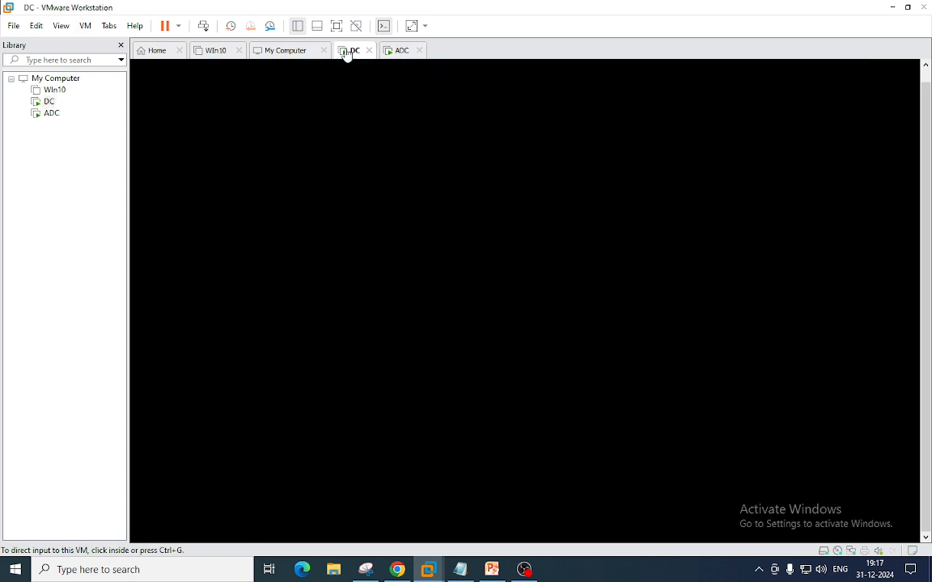
# - Unlock the DC VM with its administrator password, launch dsa.msc, then view the restarting ADC
pyautogui.click(85, 25)
pyautogui.click(109, 89)
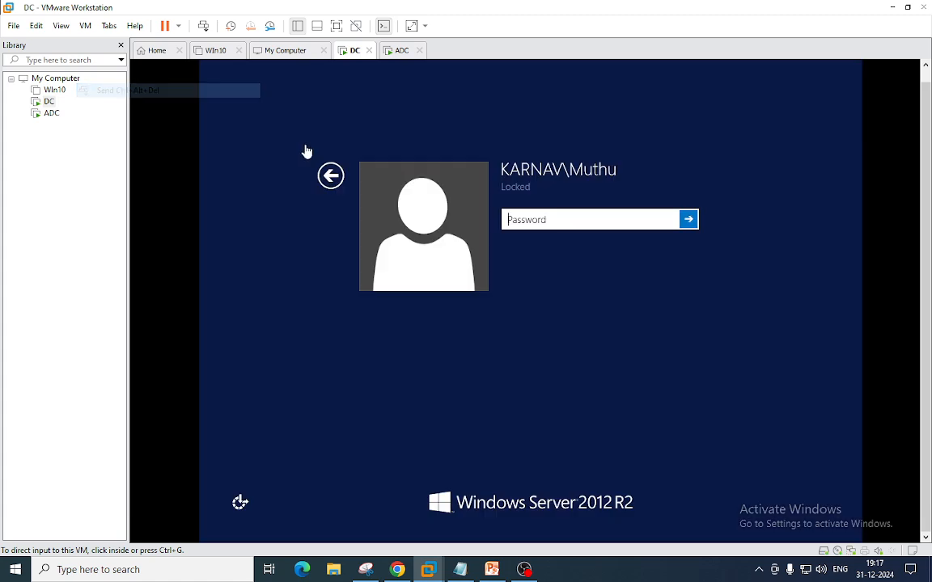
pyautogui.click(524, 224)
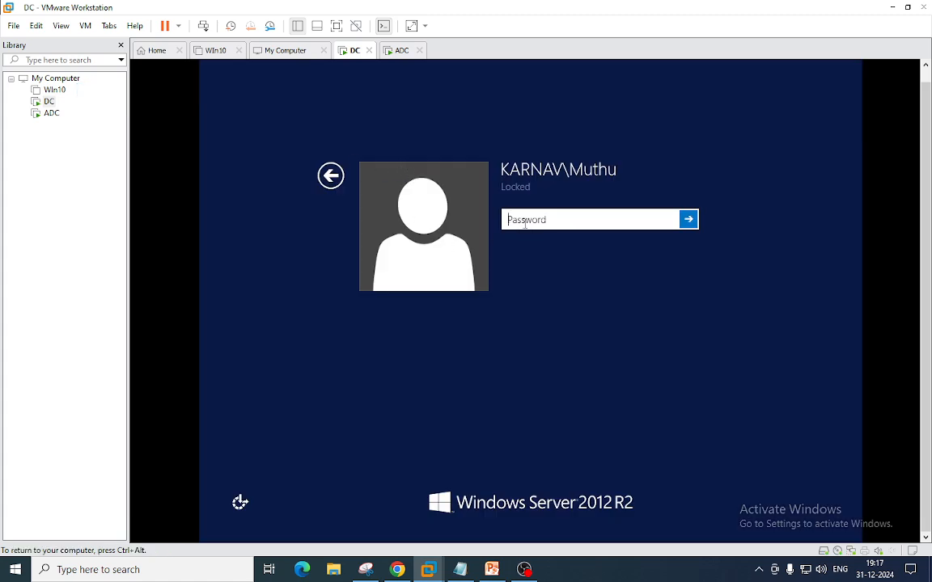
pyautogui.write('•••••••••••••')
pyautogui.press('Return')
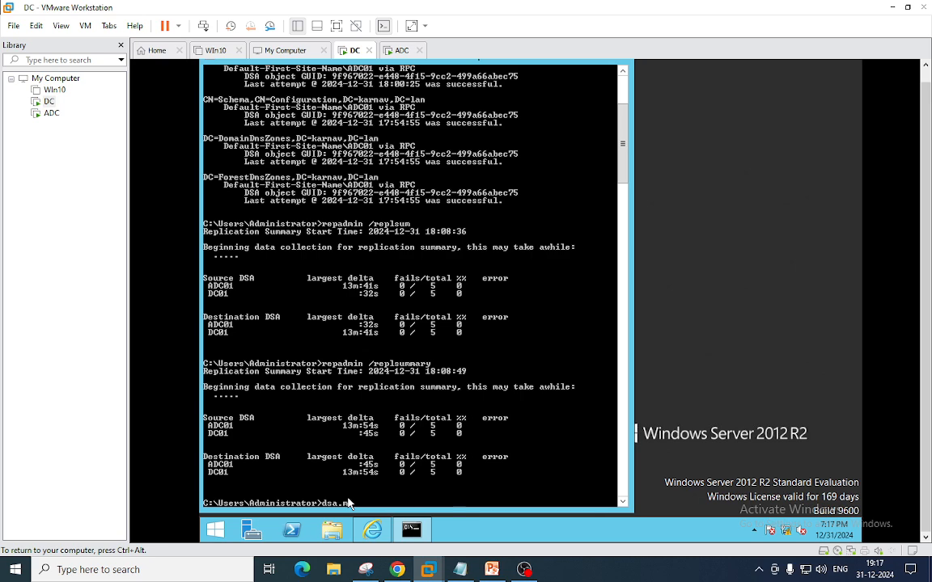
pyautogui.press('Return')
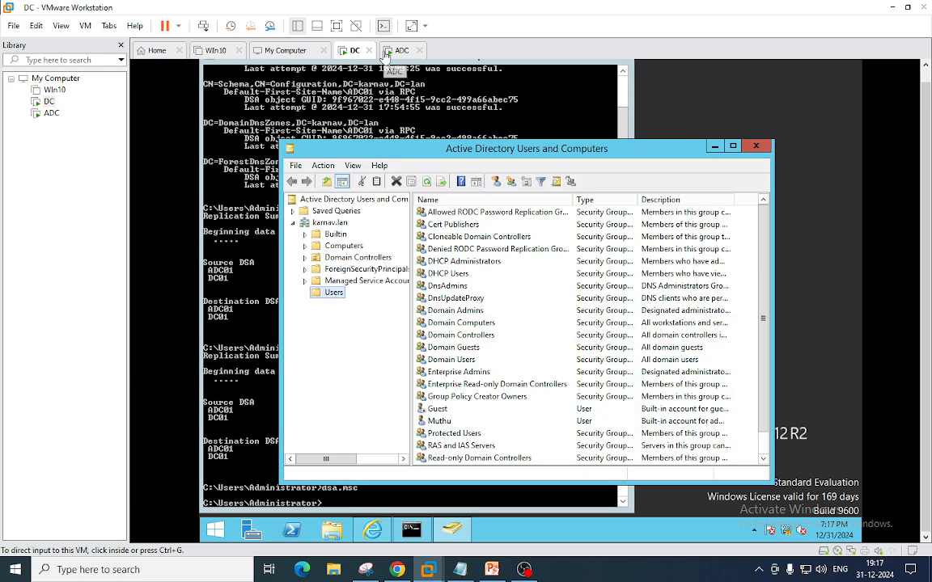
pyautogui.click(390, 55)
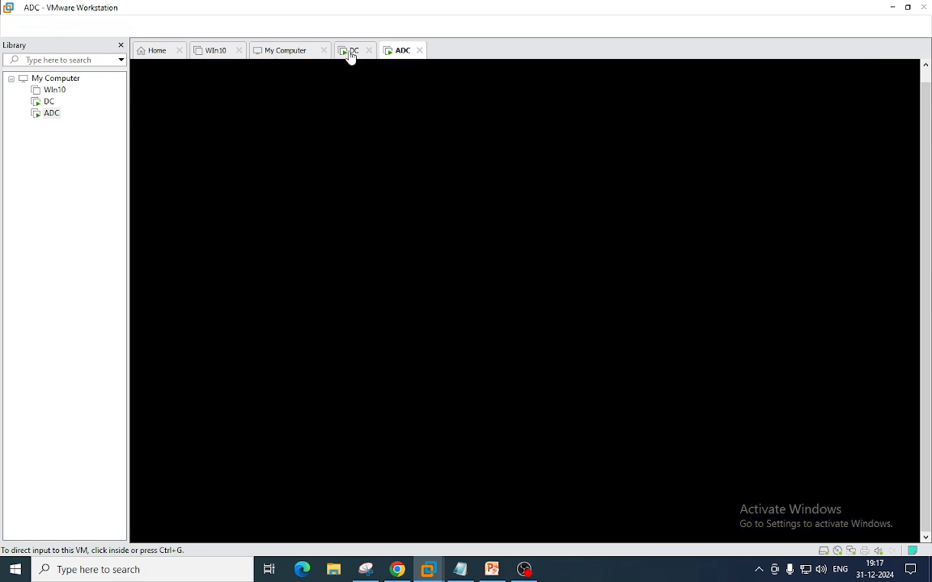
# - On DC, list the karnav.lan Domain Controllers in a maximized Users and Computers window
pyautogui.click(351, 52)
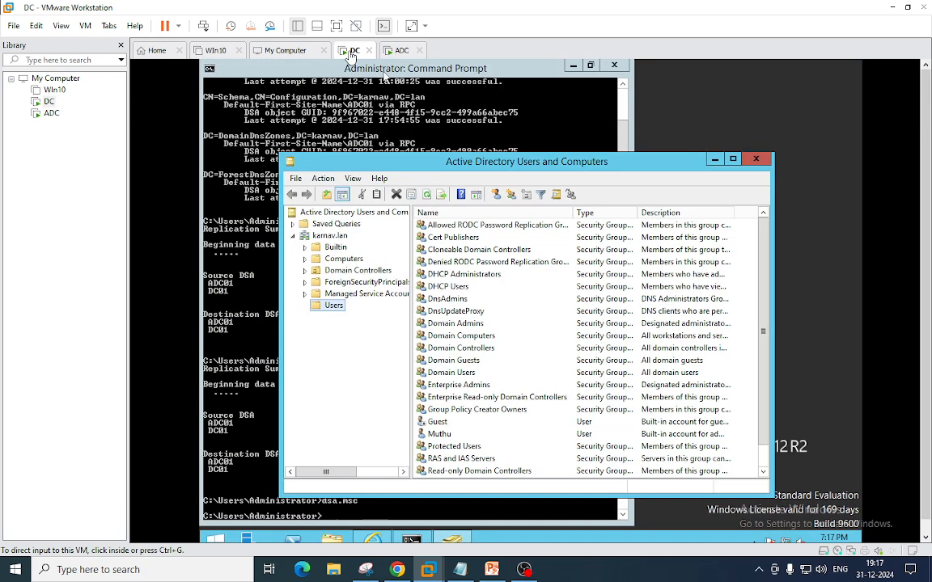
pyautogui.click(352, 272)
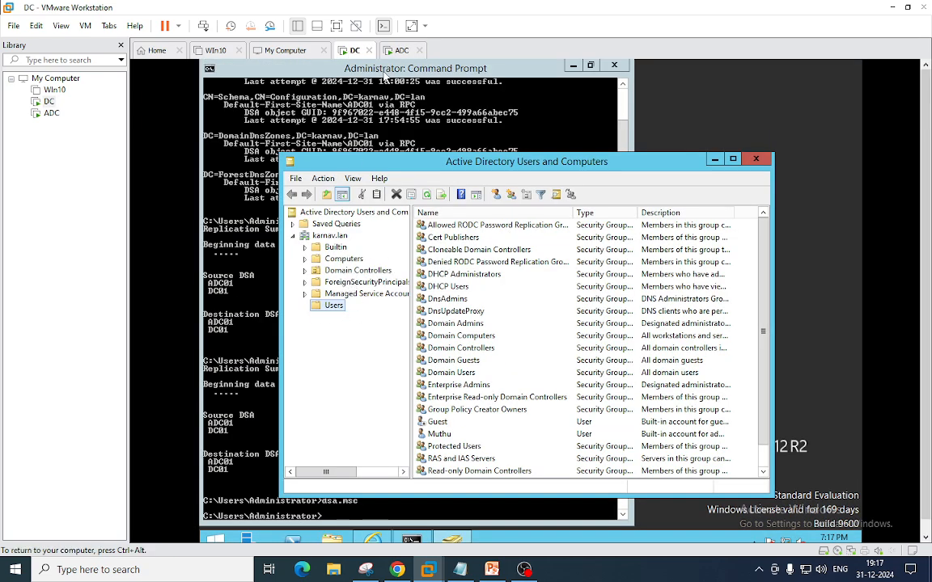
pyautogui.click(353, 270)
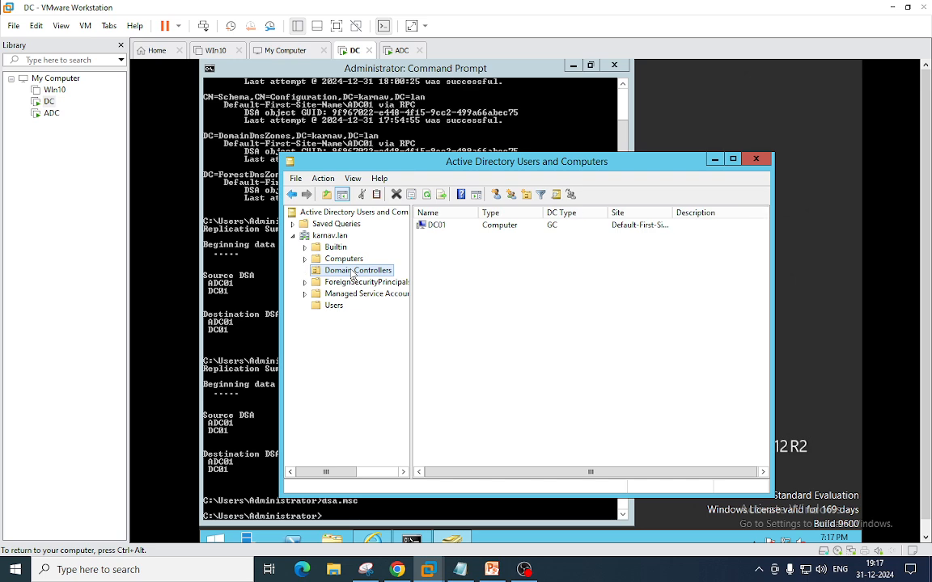
pyautogui.click(434, 226)
pyautogui.click(732, 160)
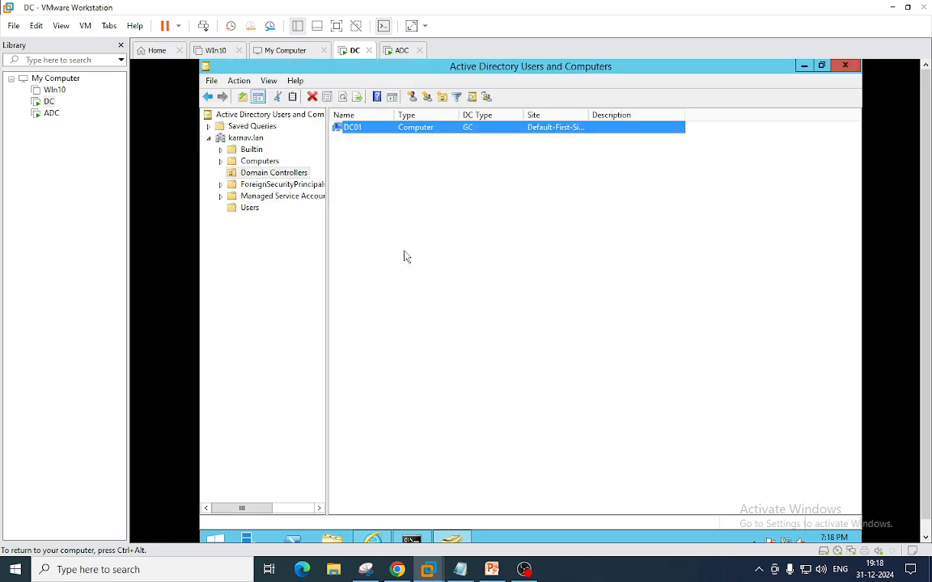
pyautogui.hotkey('ctrl', 'alt')
pyautogui.click(407, 190)
# - Check the Computers container, which now lists ADC01
pyautogui.click(262, 161)
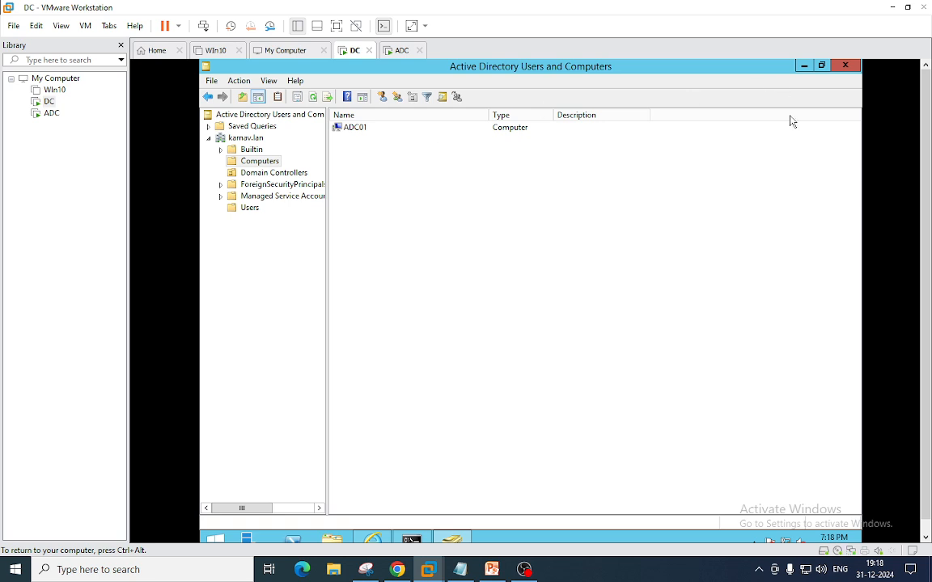
pyautogui.scroll(-1, 924, 123)
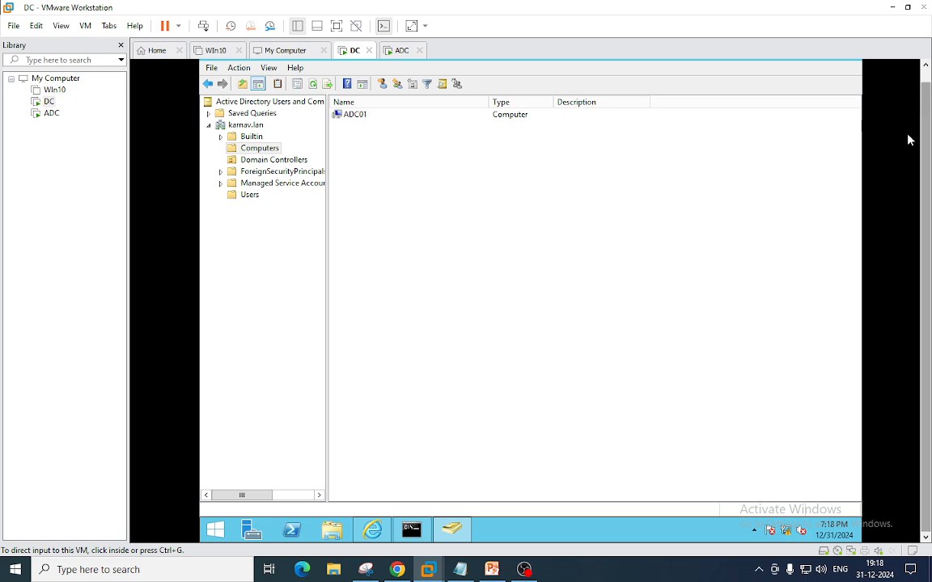
pyautogui.scroll(1, 928, 140)
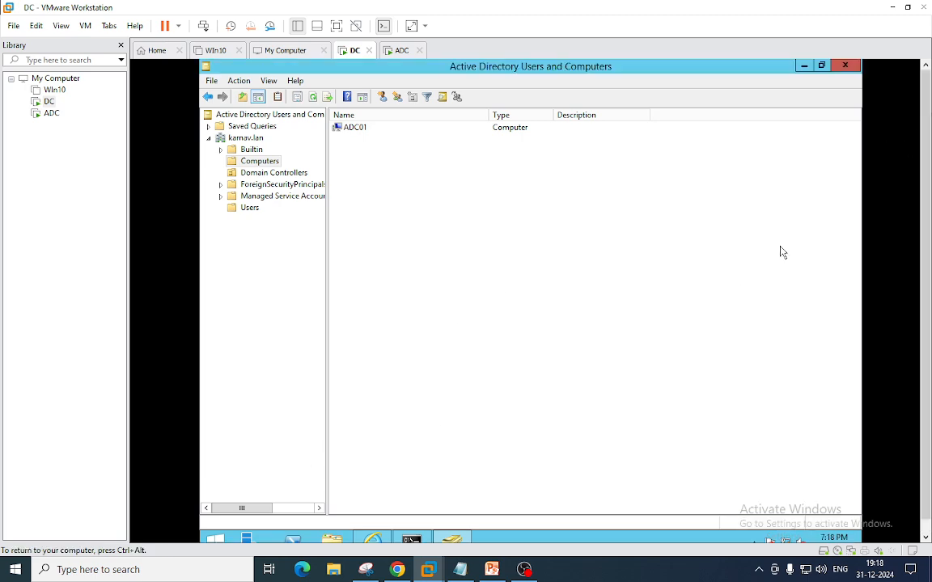
pyautogui.scroll(-1, 924, 145)
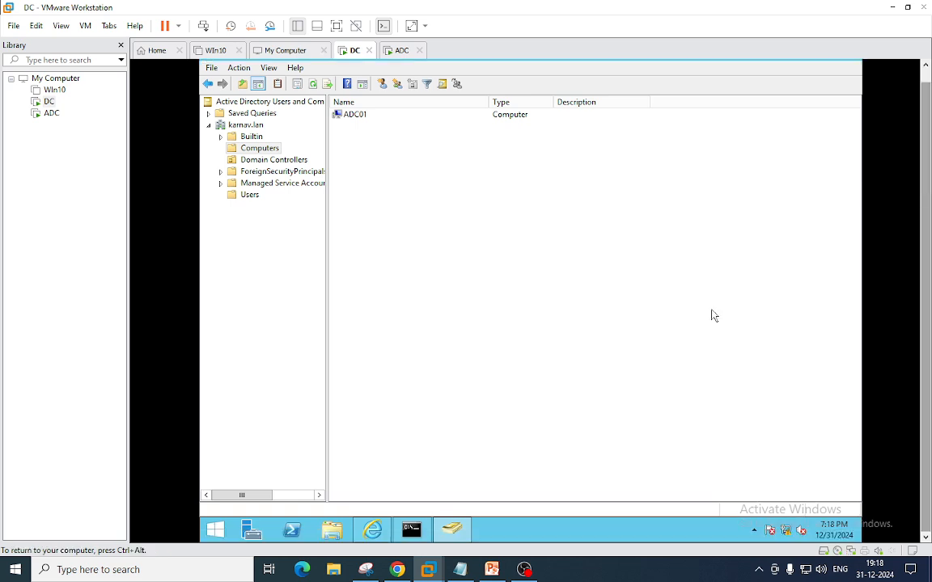
# - Open DNS Manager from Server Manager's Tools menu
pyautogui.click(253, 530)
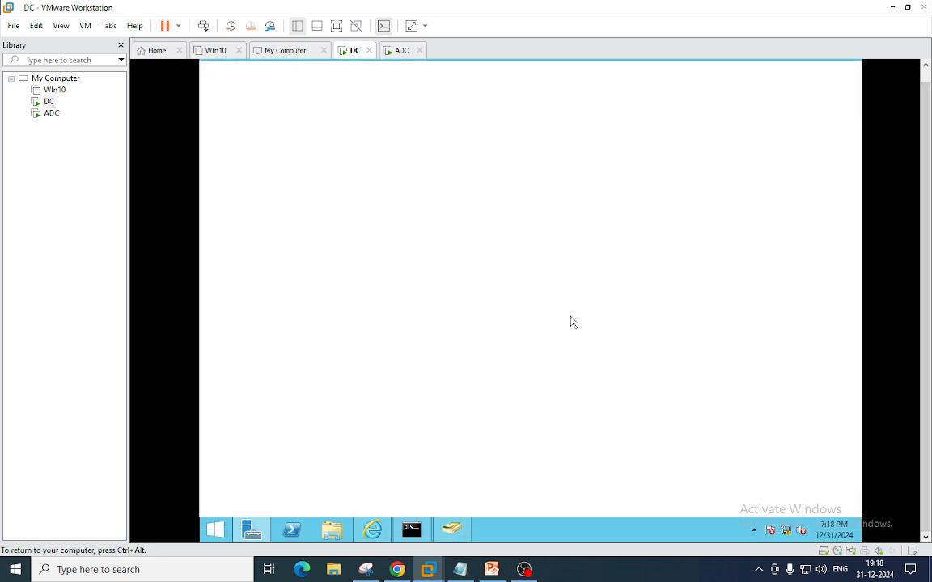
pyautogui.click(767, 82)
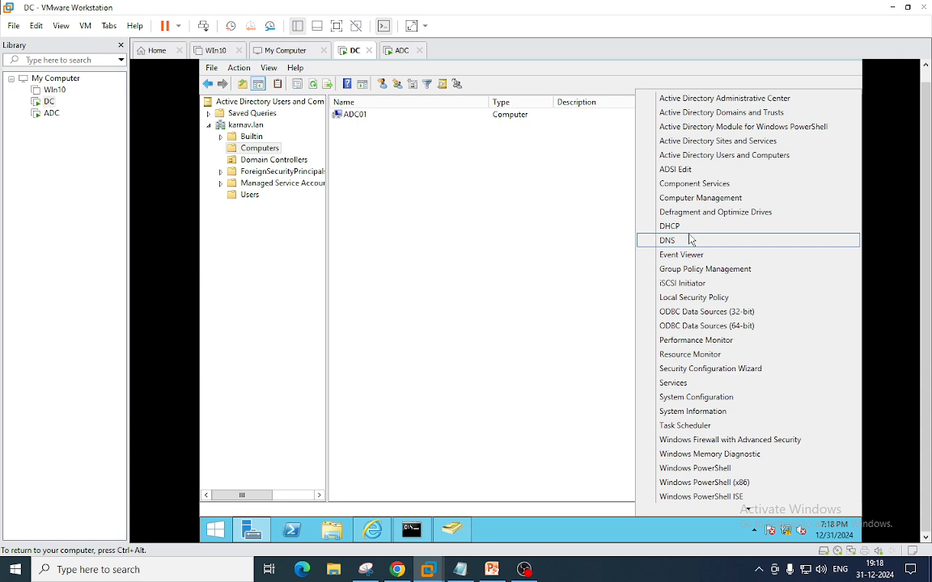
pyautogui.click(690, 240)
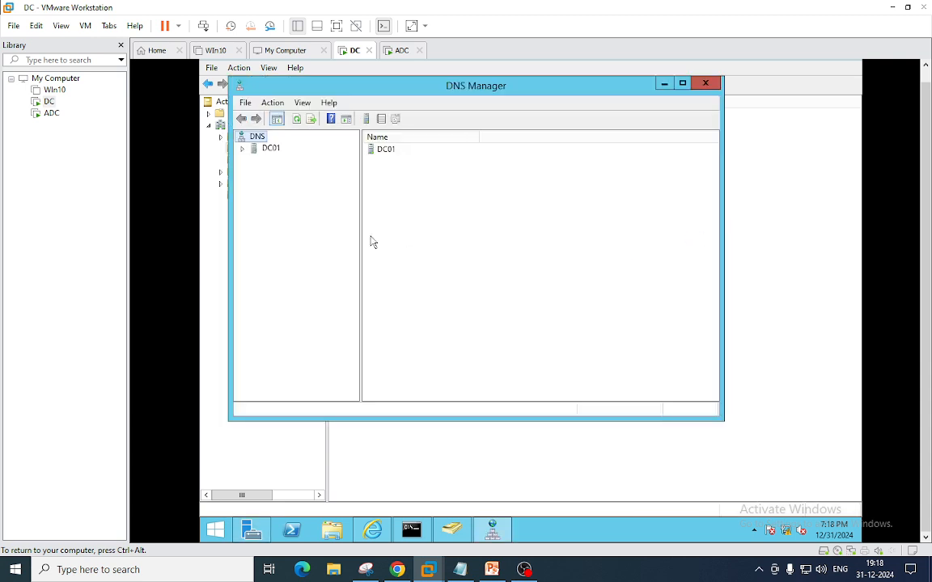
# - Recheck that DC01 is the sole domain controller and ADC01 sits under Computers
pyautogui.click(789, 302)
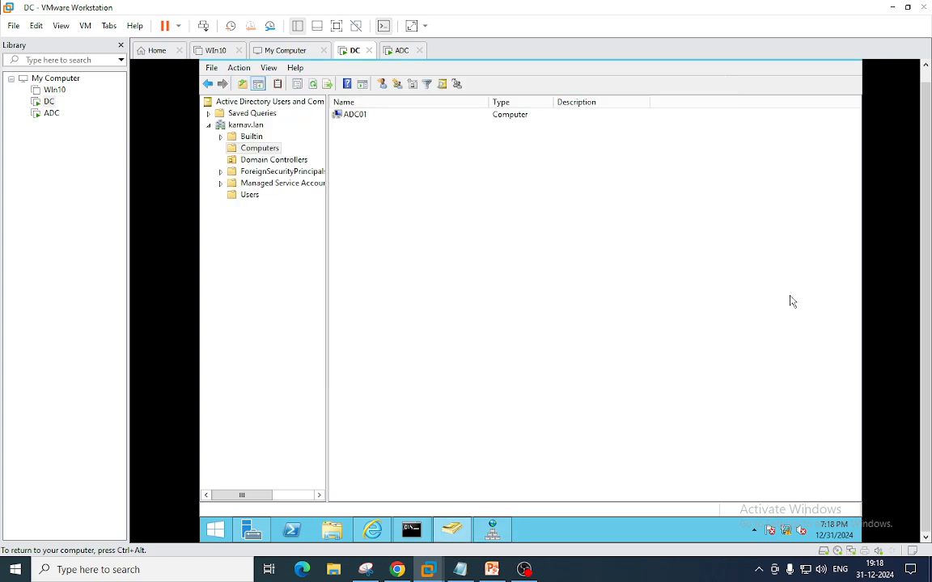
pyautogui.click(276, 161)
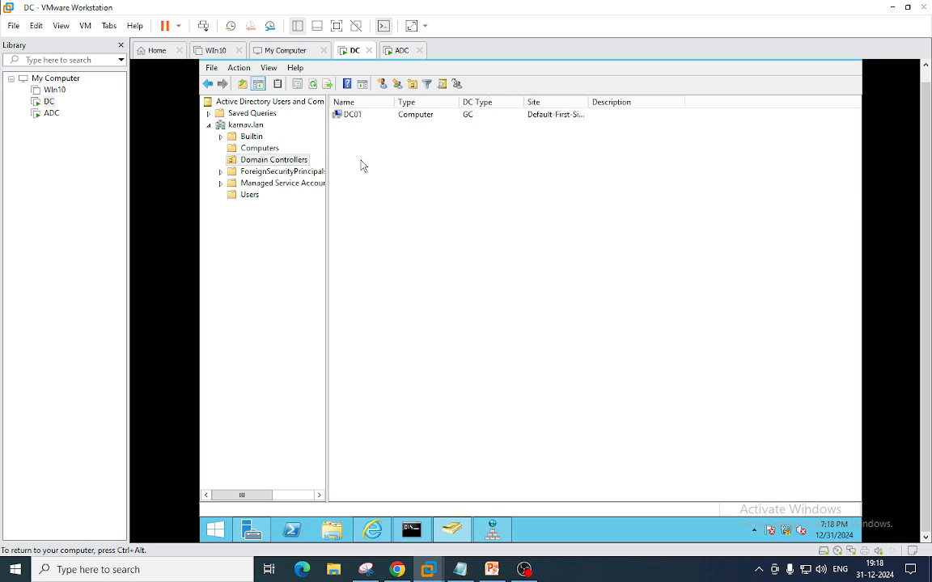
pyautogui.click(350, 119)
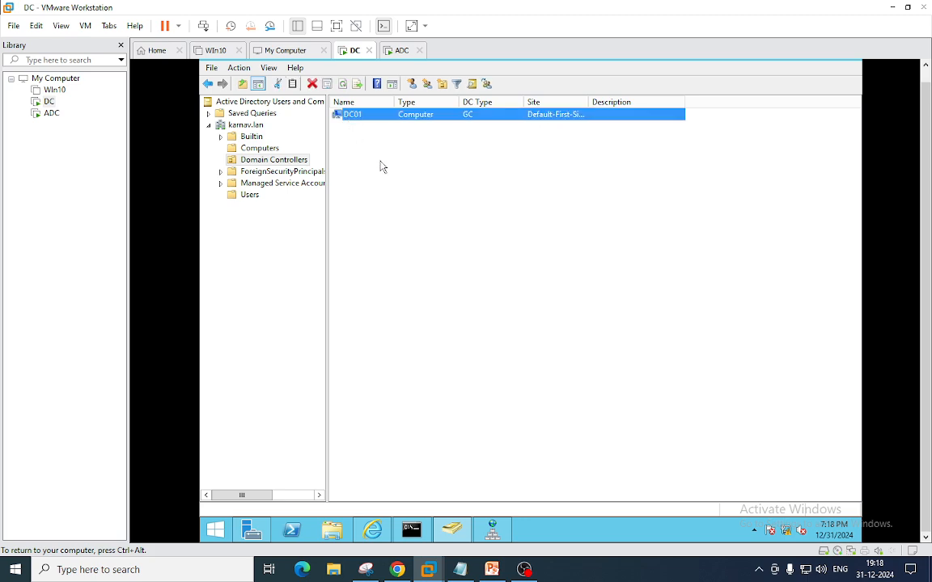
pyautogui.click(261, 149)
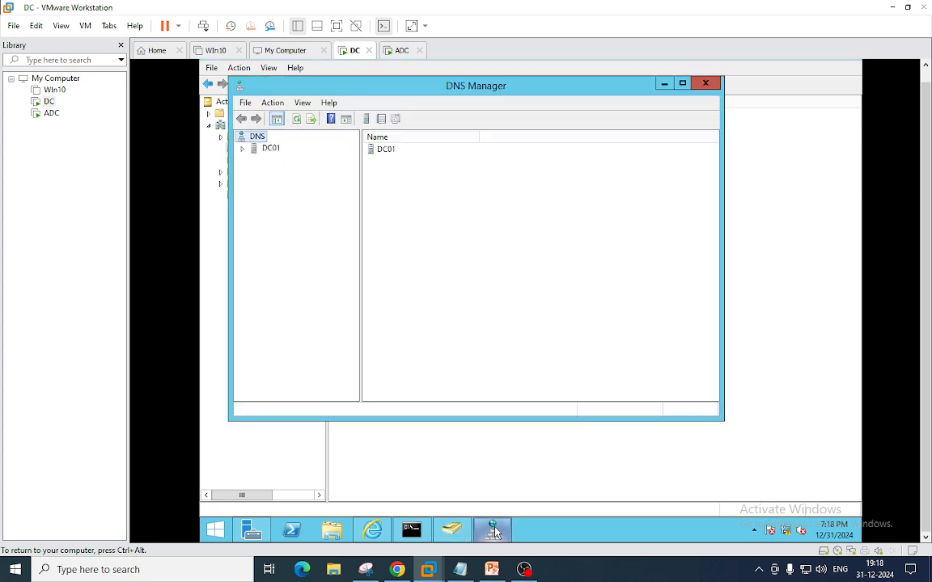
# - Expand DC01's karnav.lan zone and review its Name Servers list in the zone properties
pyautogui.click(241, 151)
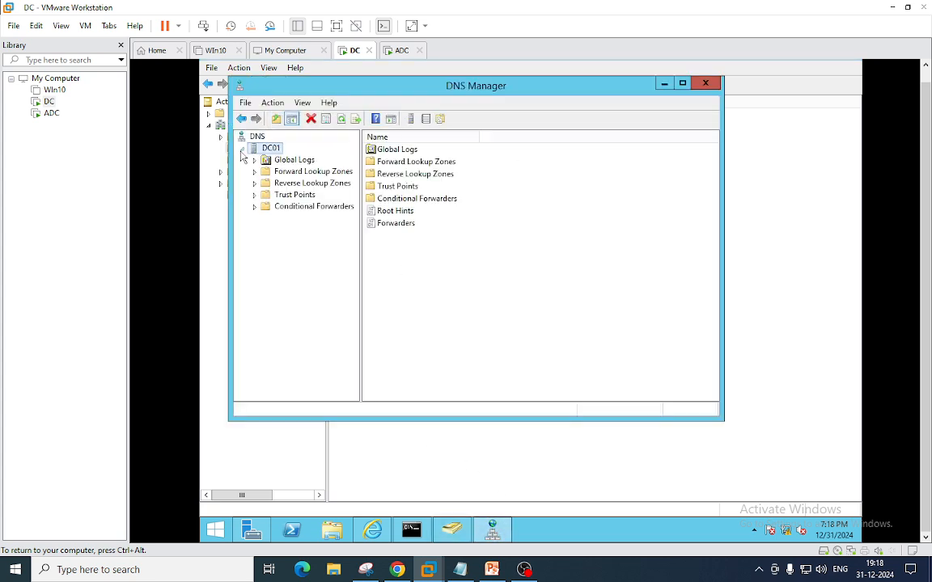
pyautogui.click(254, 172)
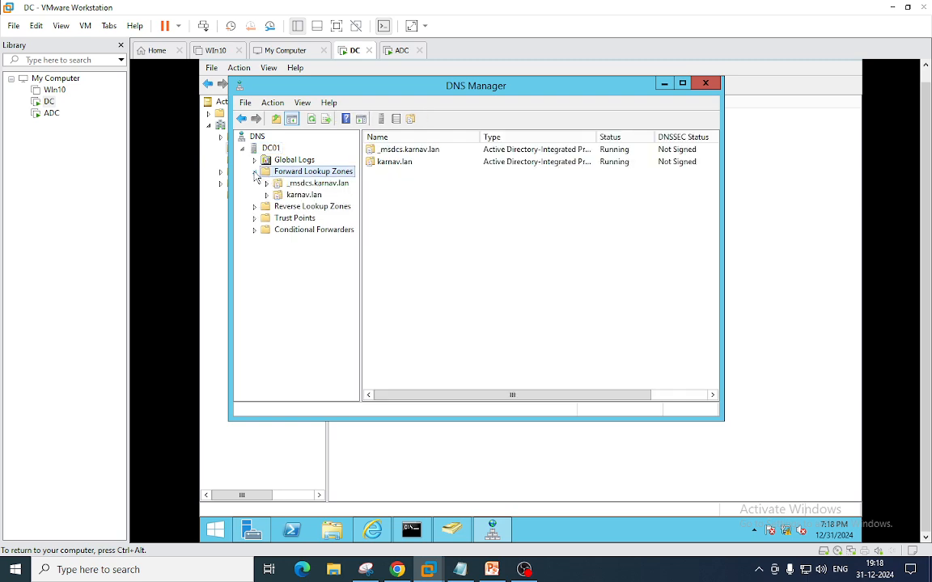
pyautogui.click(268, 195)
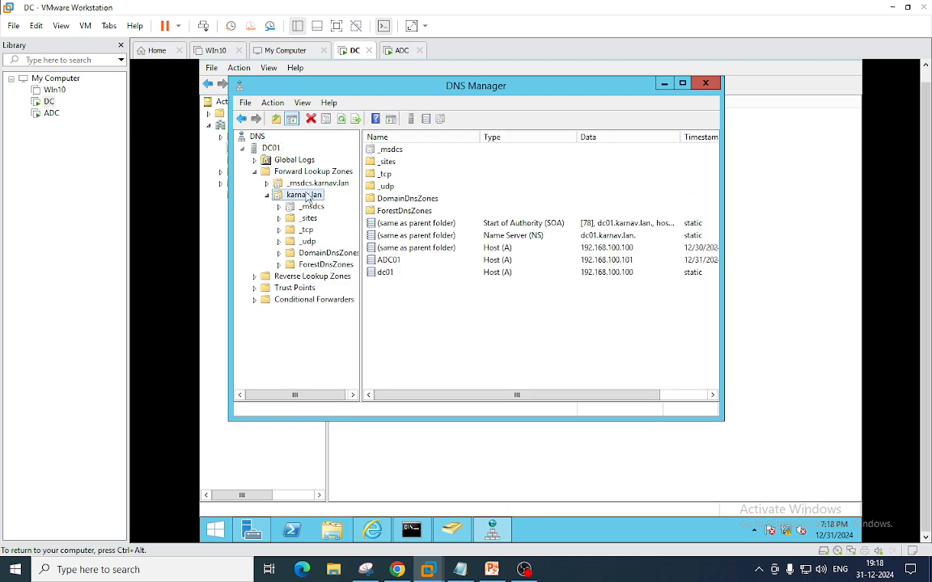
pyautogui.rightClick(306, 196)
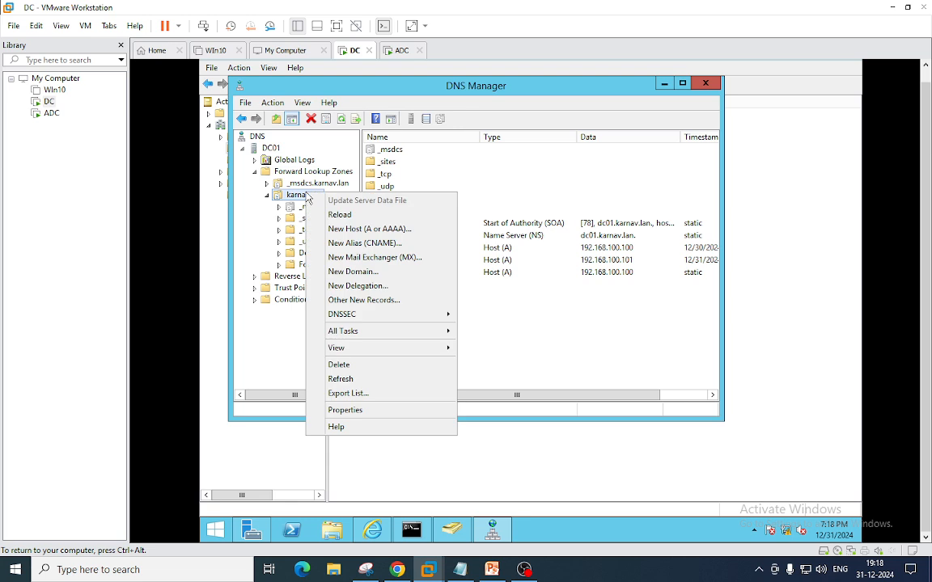
pyautogui.click(355, 409)
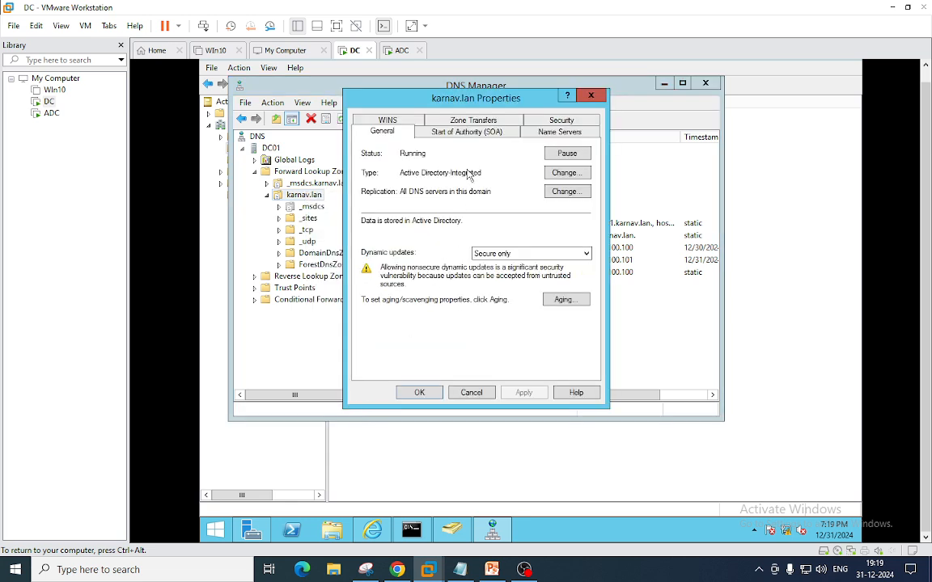
pyautogui.click(559, 135)
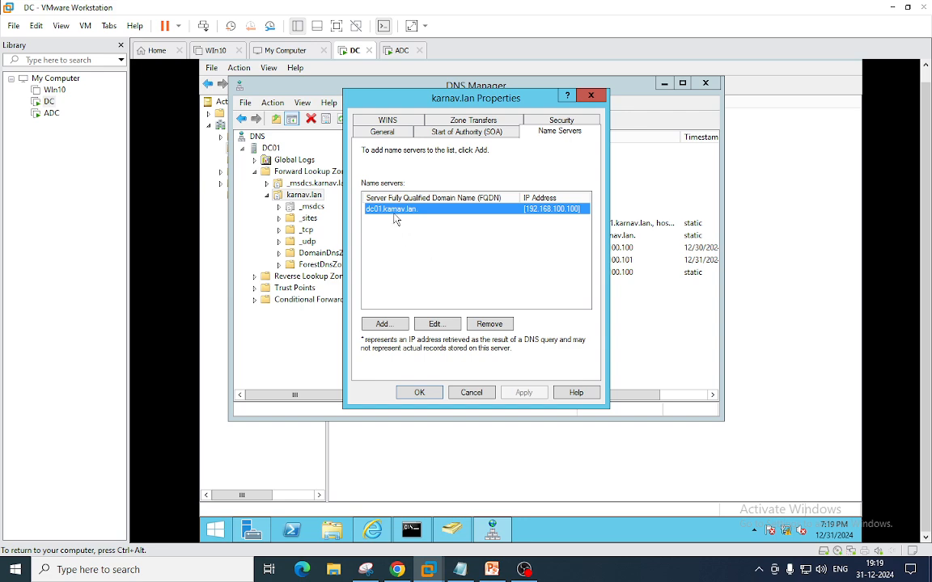
pyautogui.moveTo(520, 198); pyautogui.dragTo(521, 197)
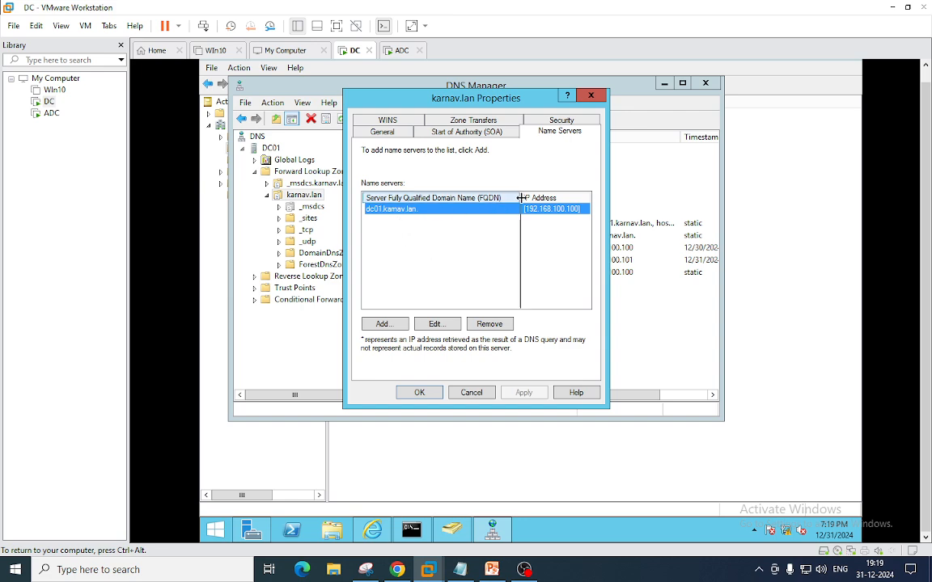
pyautogui.click(404, 237)
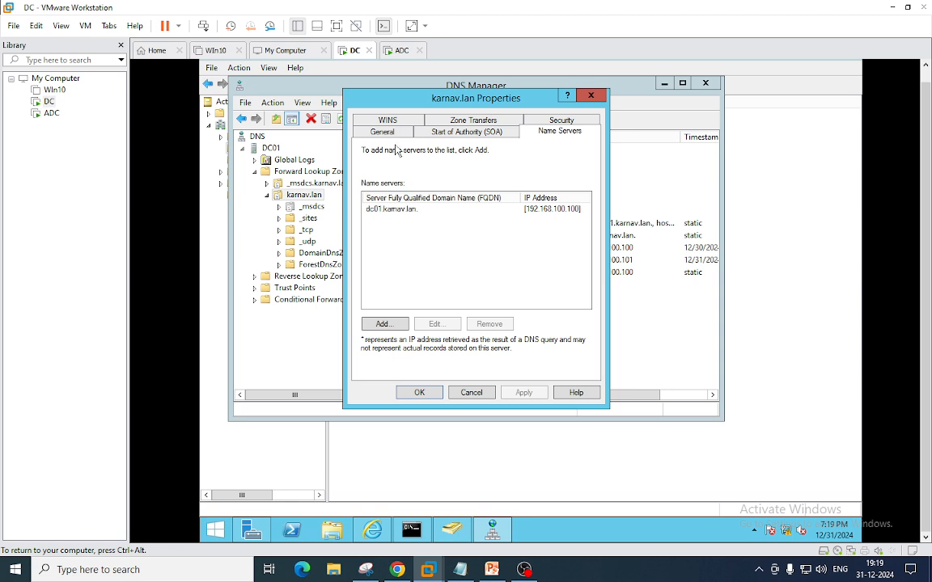
pyautogui.moveTo(395, 106); pyautogui.dragTo(477, 114)
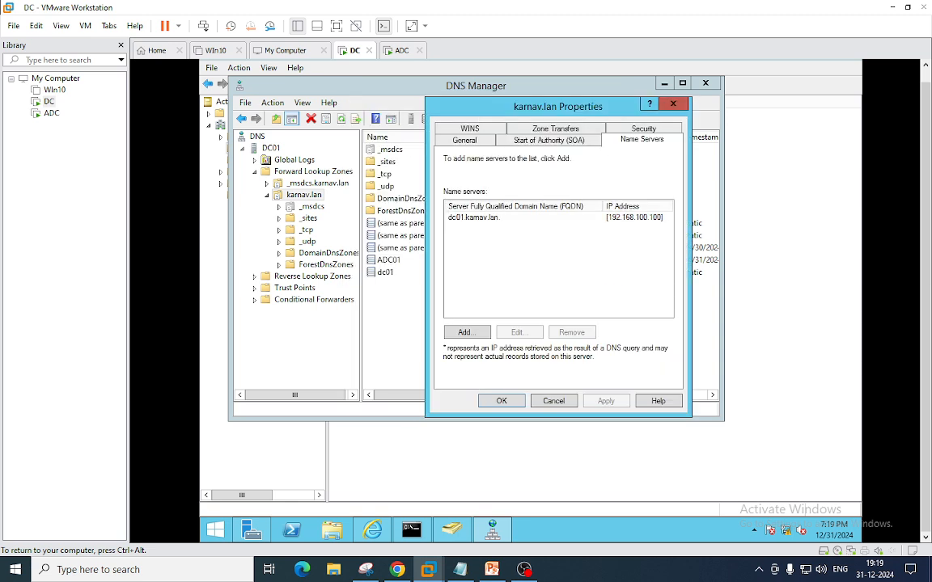
pyautogui.click(552, 402)
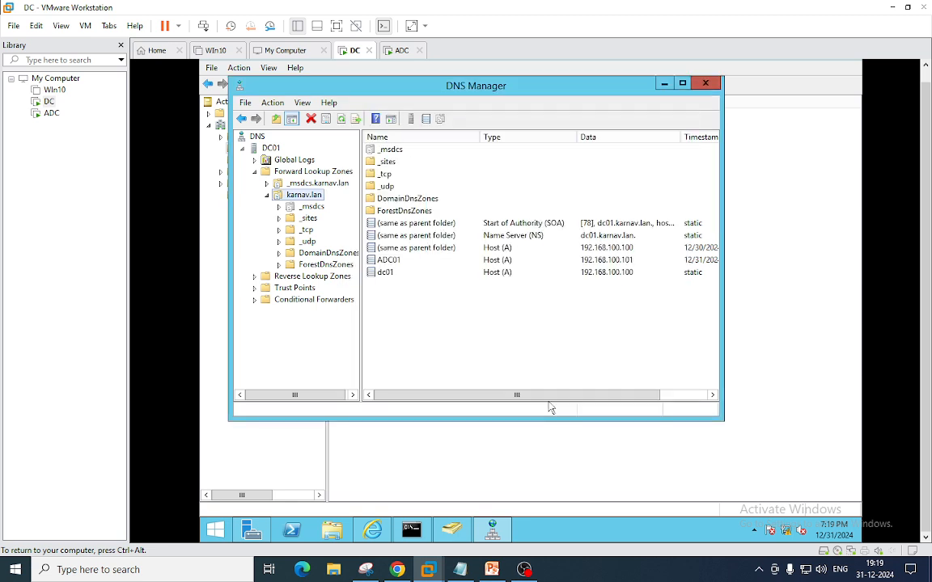
# - Review the _gc, _kerberos and _ldap SRV records under Default-First-Site-Name > _tcp, then close DNS Manager
pyautogui.click(279, 219)
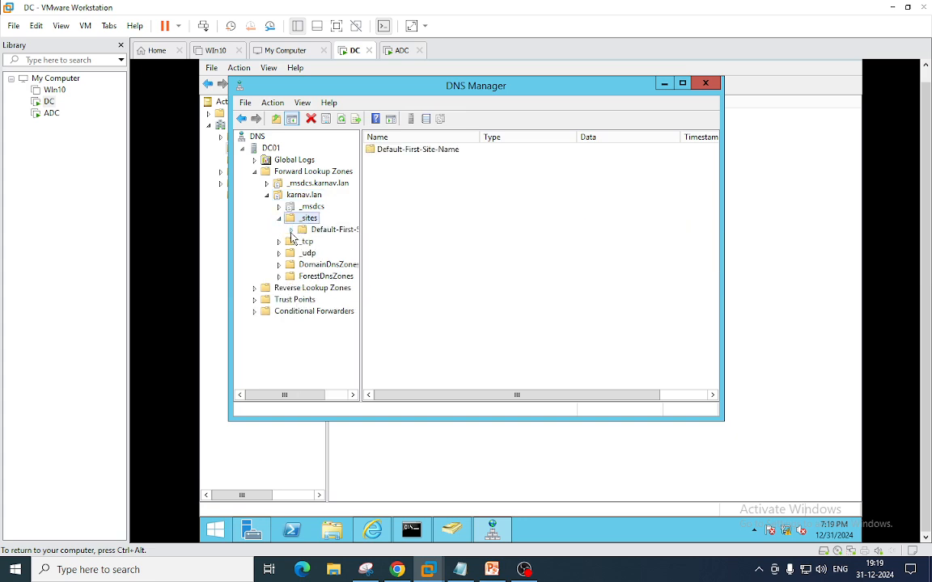
pyautogui.click(292, 230)
pyautogui.click(328, 242)
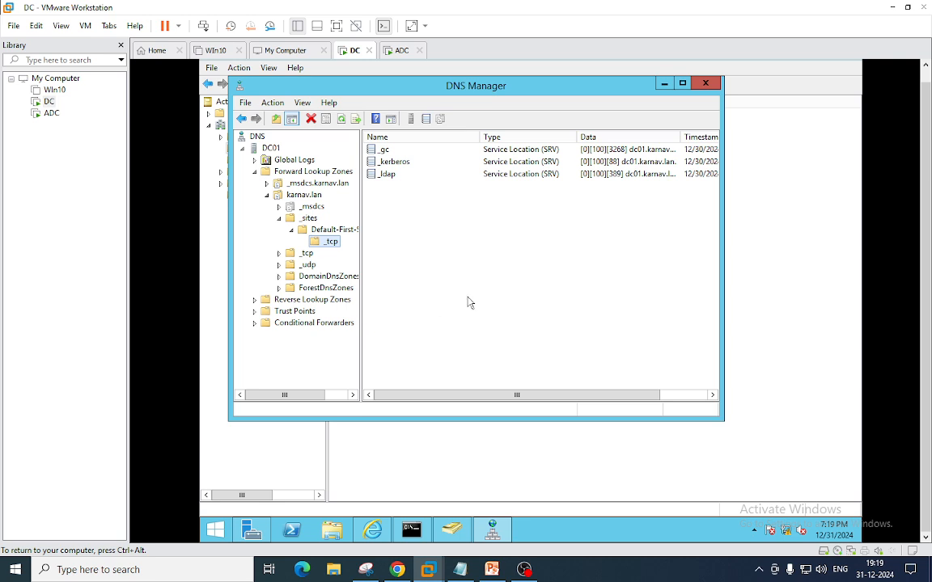
pyautogui.click(705, 84)
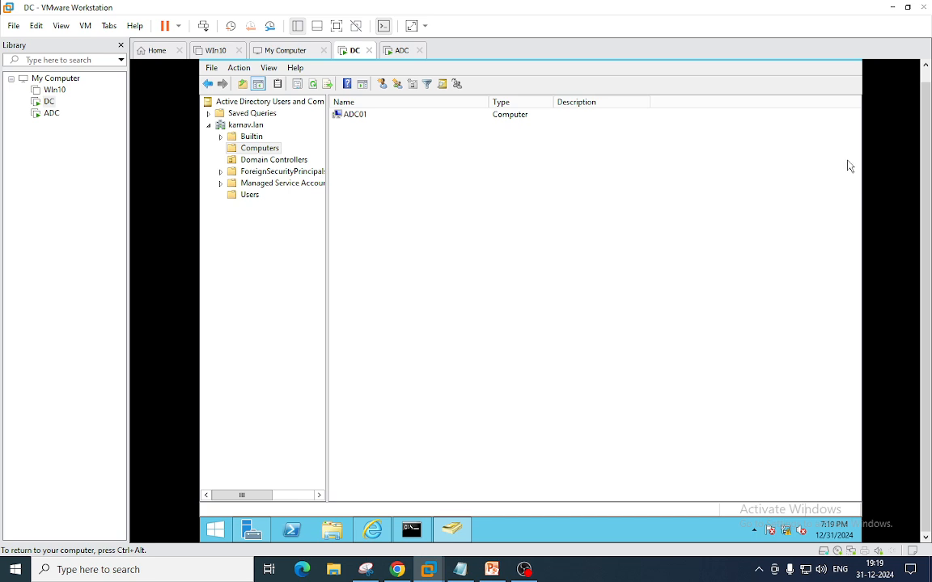
# - Launch Active Directory Sites and Services from Server Manager's Tools menu on DC
pyautogui.click(251, 530)
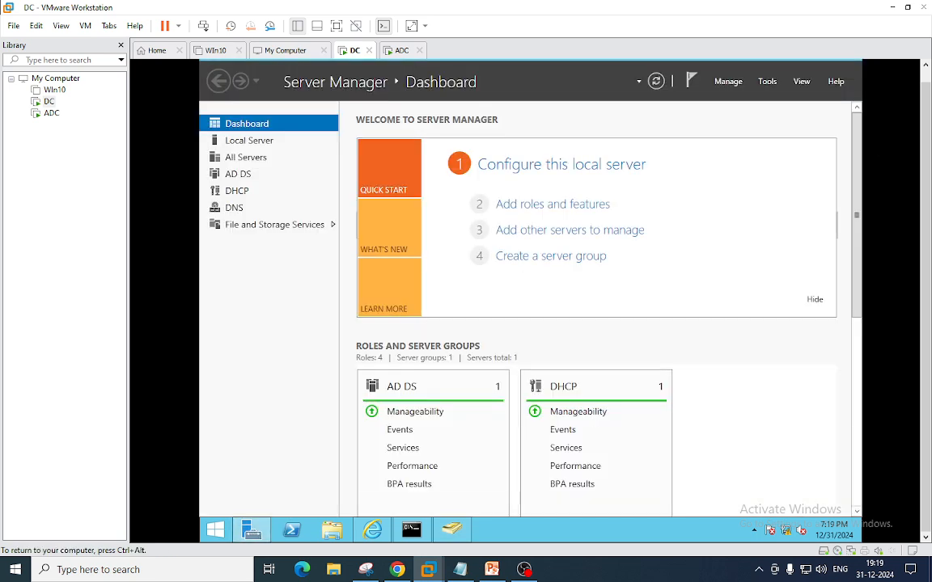
pyautogui.click(766, 82)
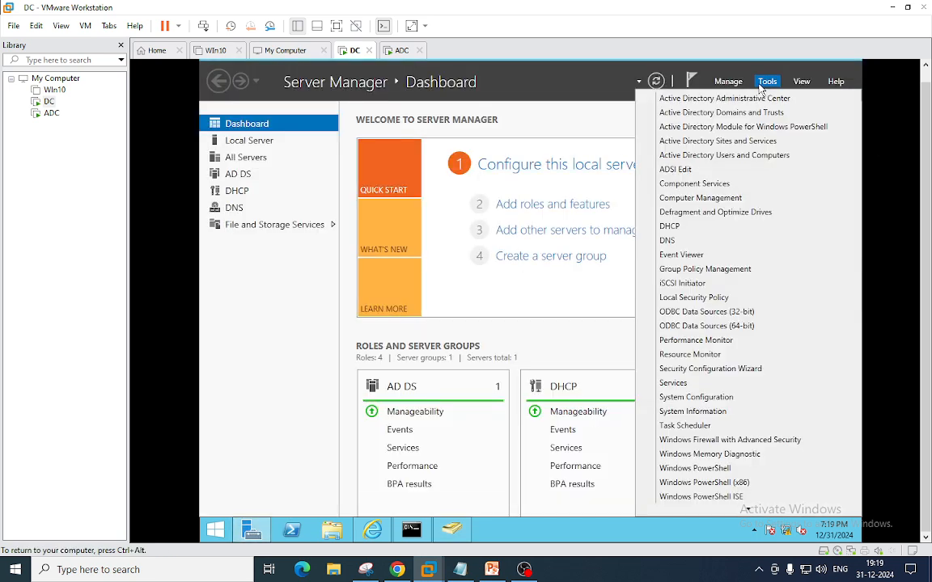
pyautogui.click(728, 143)
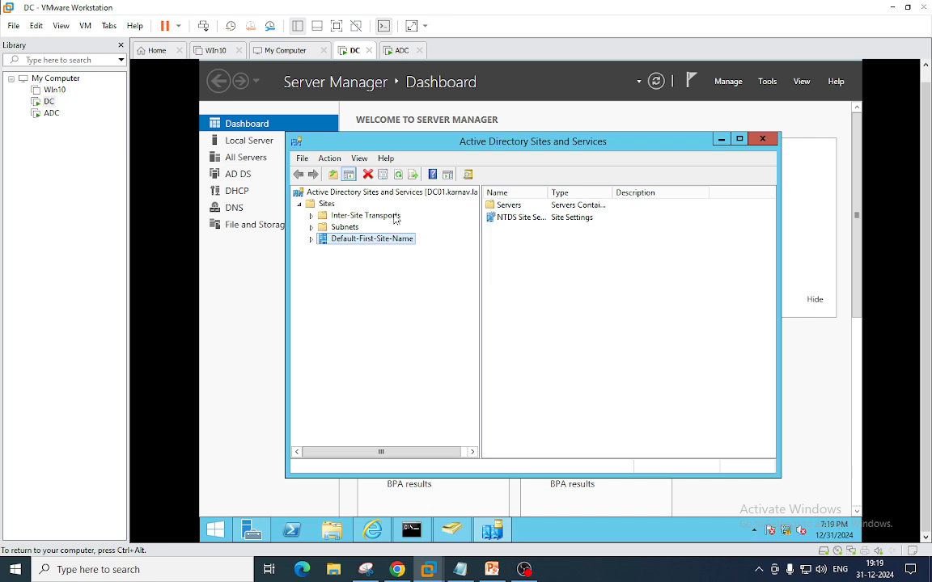
# - Show the site's Servers (ADC01, DC01) and confirm Users and Computers lists only DC01 as domain controller
pyautogui.click(312, 240)
pyautogui.click(325, 252)
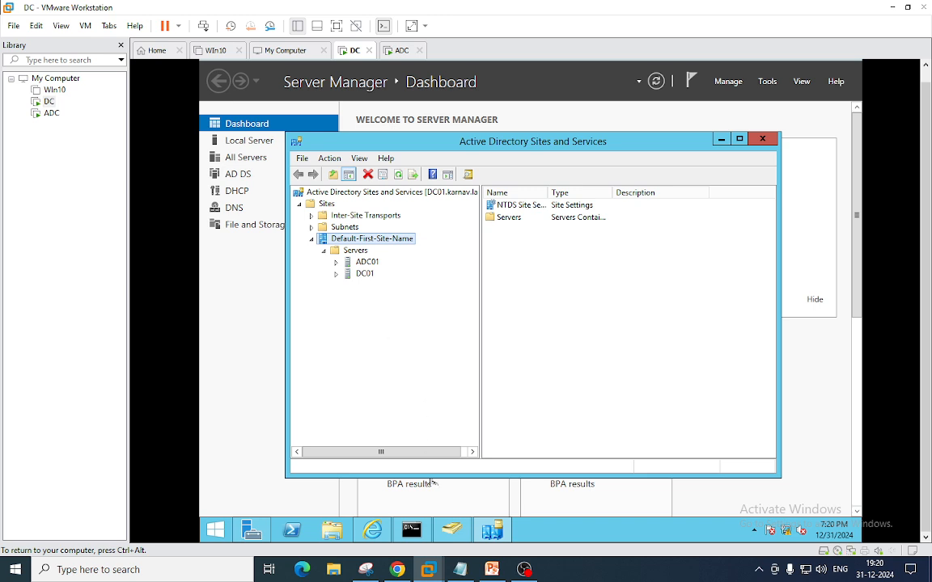
pyautogui.click(453, 532)
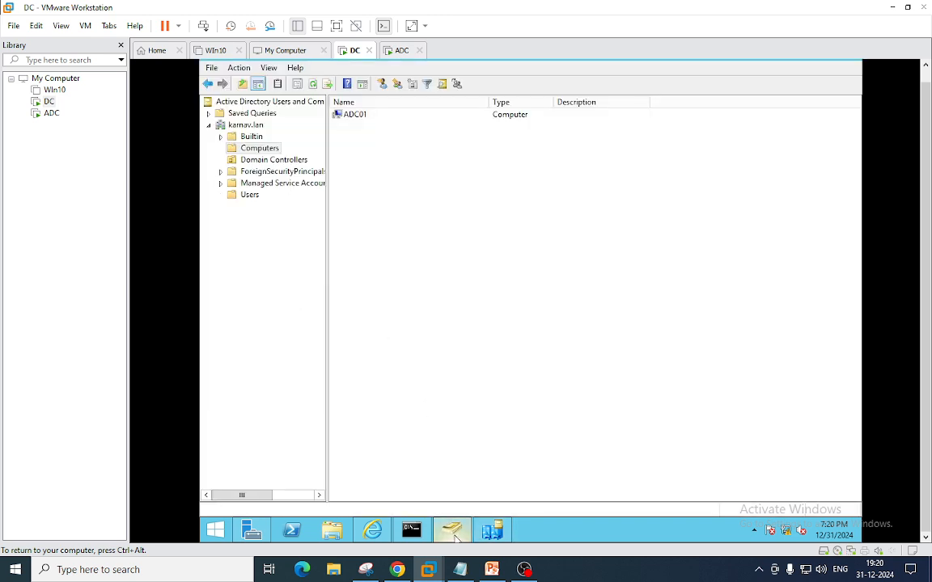
pyautogui.click(267, 159)
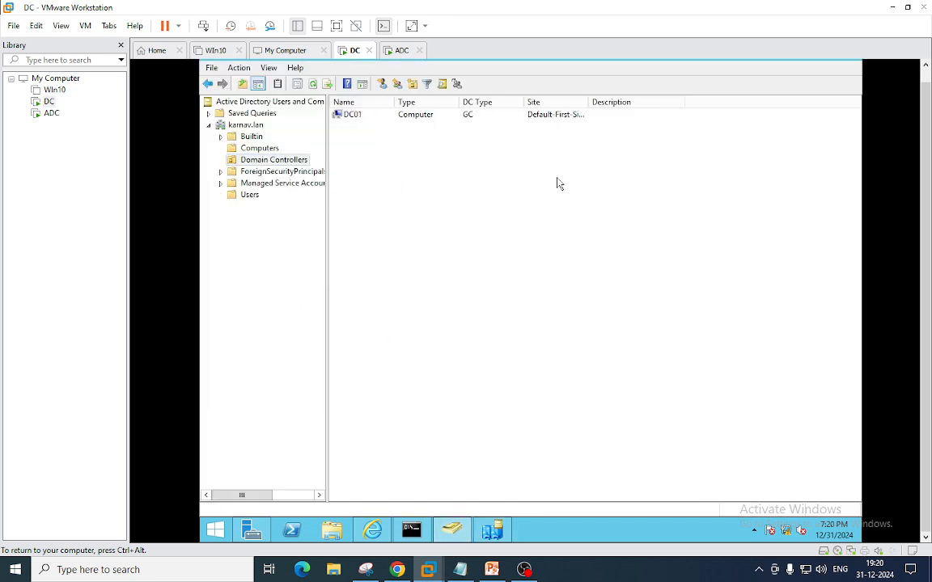
pyautogui.moveTo(590, 102); pyautogui.dragTo(697, 102)
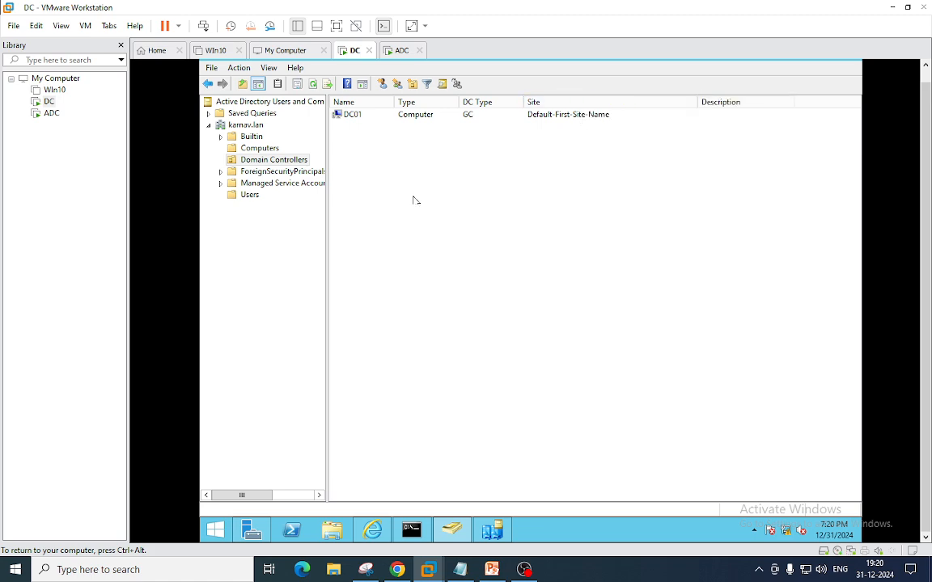
pyautogui.click(356, 116)
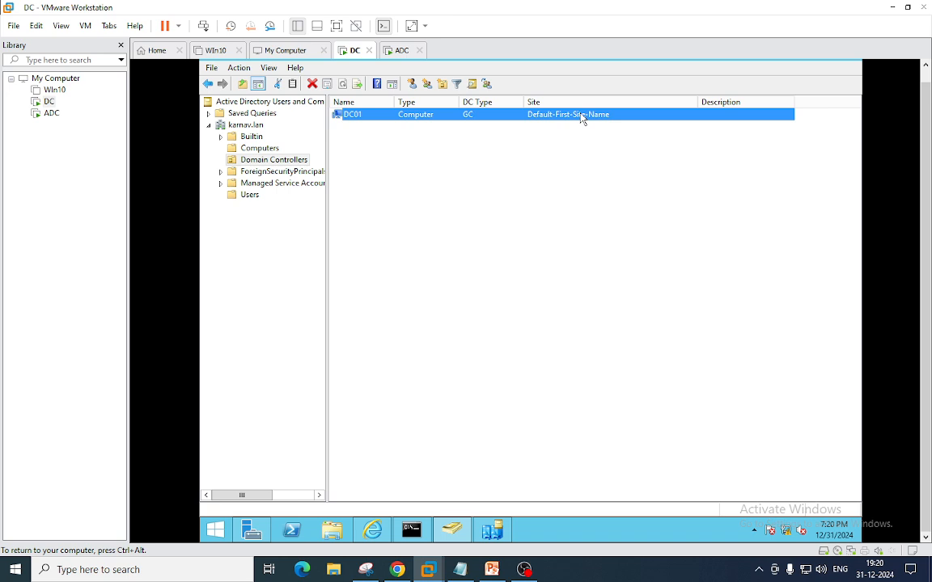
pyautogui.click(493, 528)
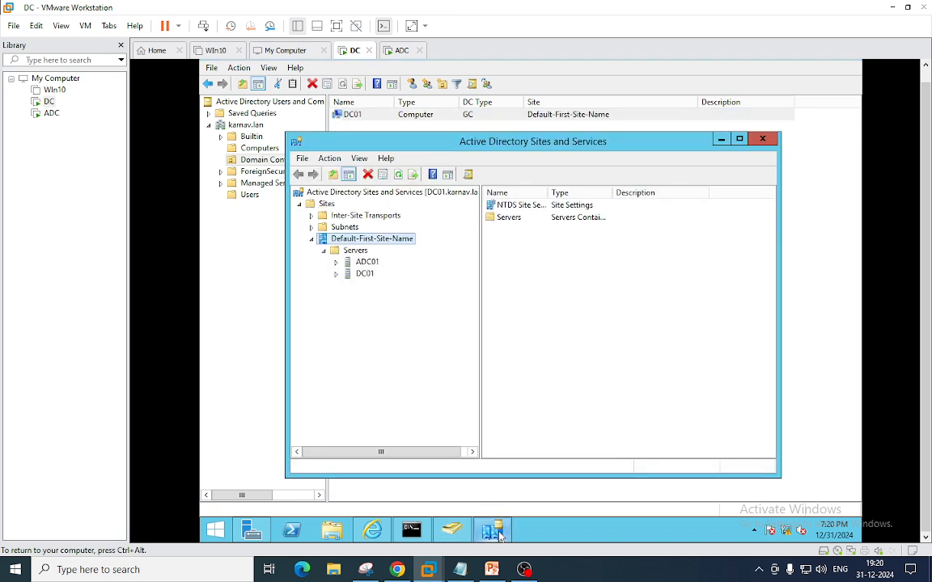
# - Delete the ADC01 server object from Default-First-Site-Name's Servers and close Sites and Services
pyautogui.click(367, 263)
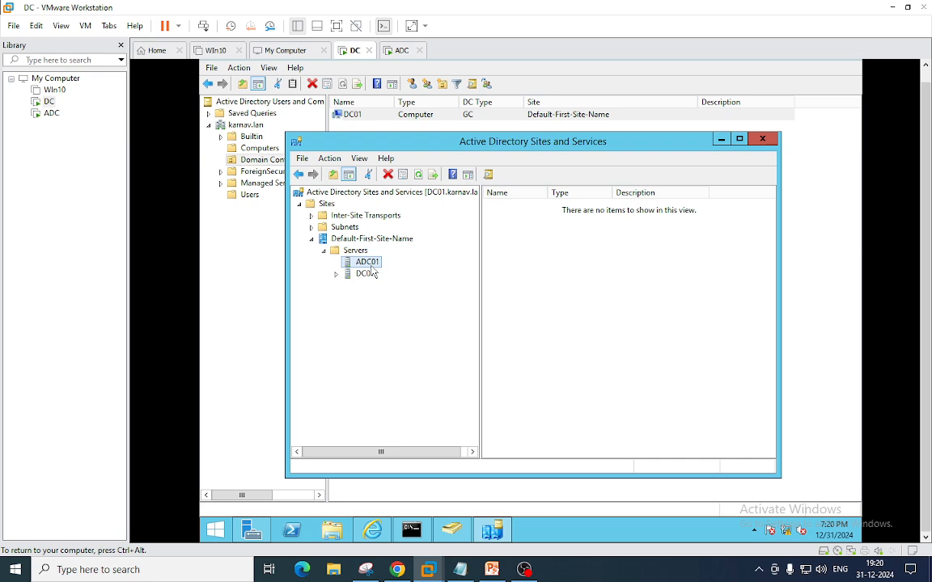
pyautogui.rightClick(370, 262)
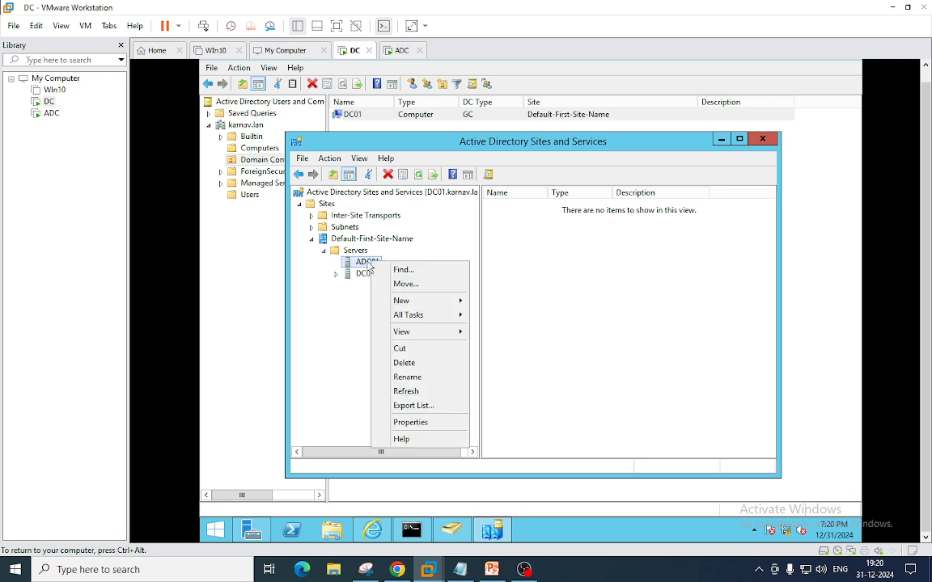
pyautogui.click(404, 362)
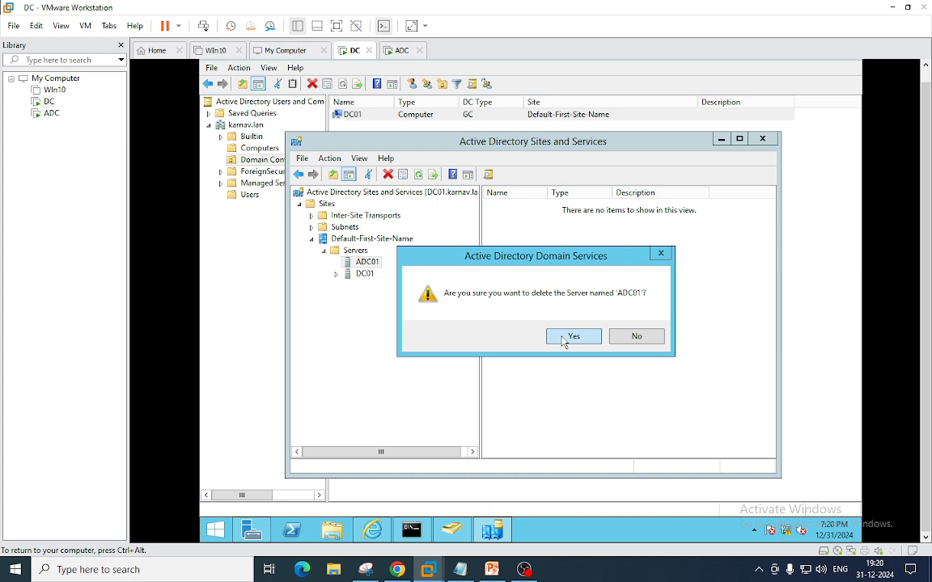
pyautogui.click(564, 338)
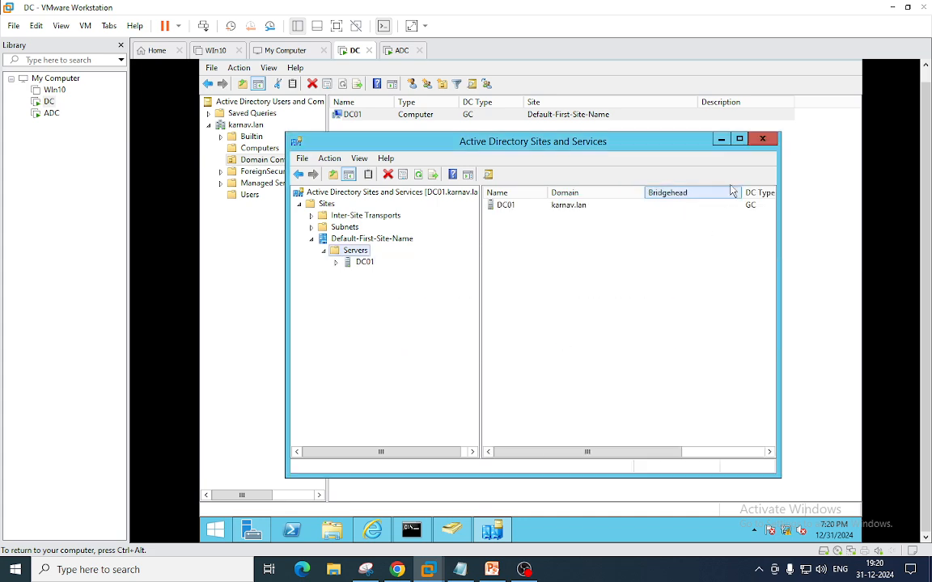
pyautogui.click(761, 141)
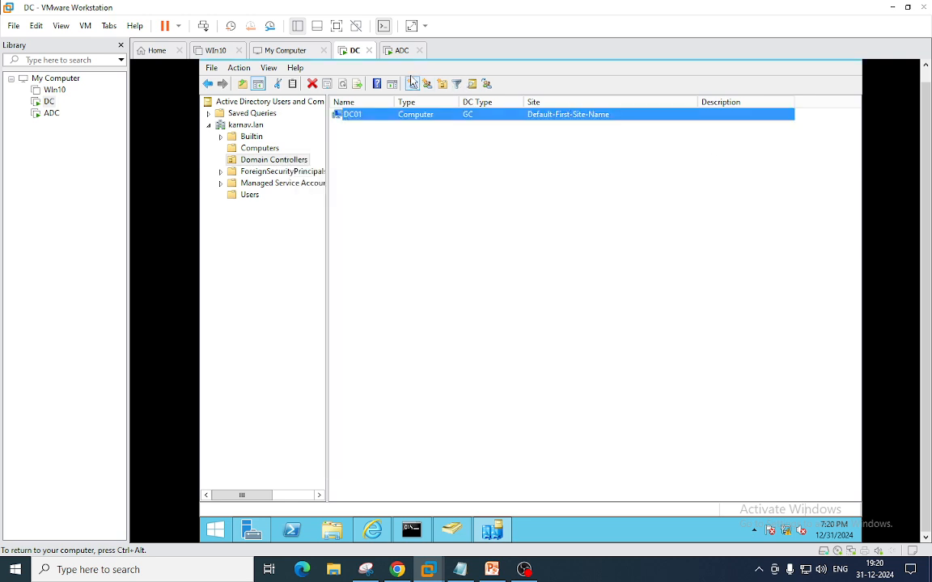
# - Sign in to the ADC virtual machine with the account password via Send Ctrl+Alt+Del
pyautogui.click(400, 52)
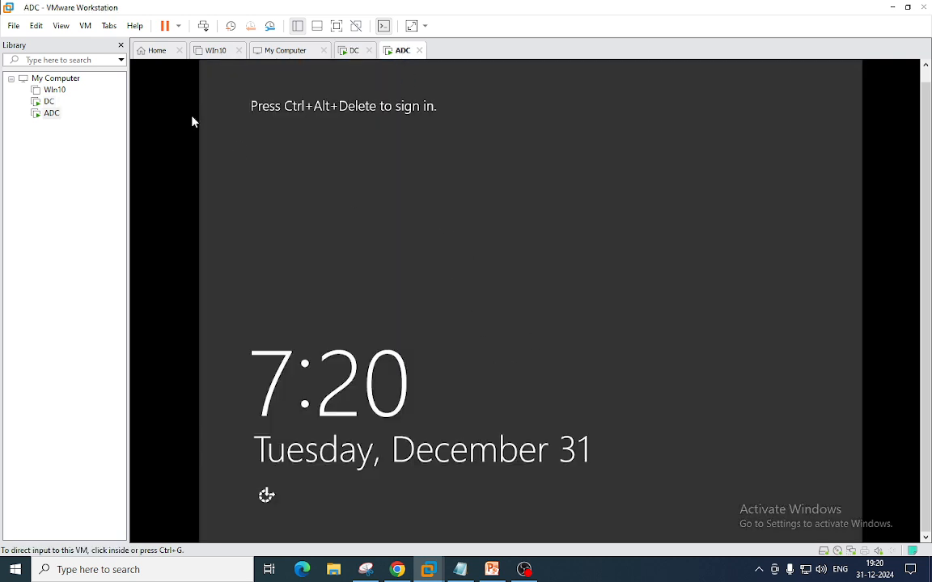
pyautogui.click(85, 26)
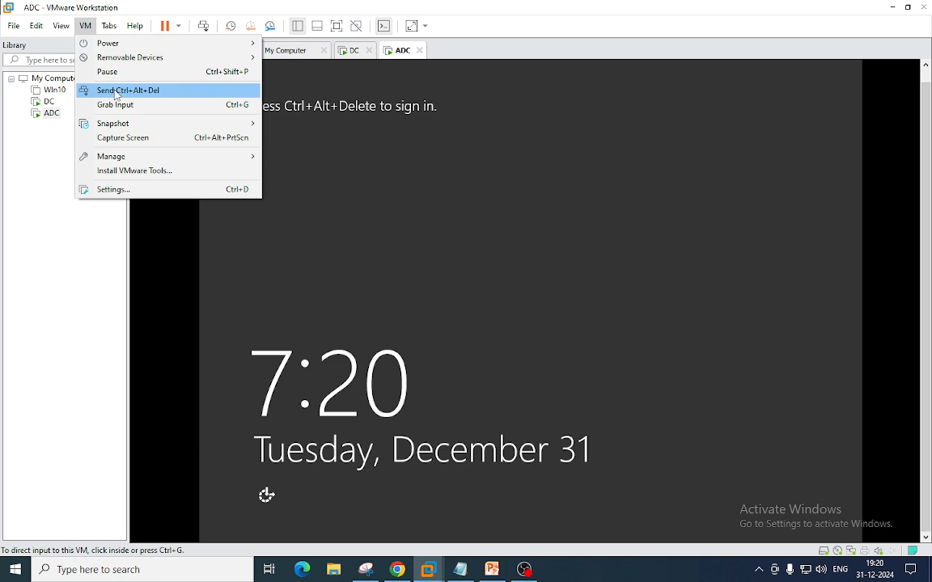
pyautogui.click(123, 89)
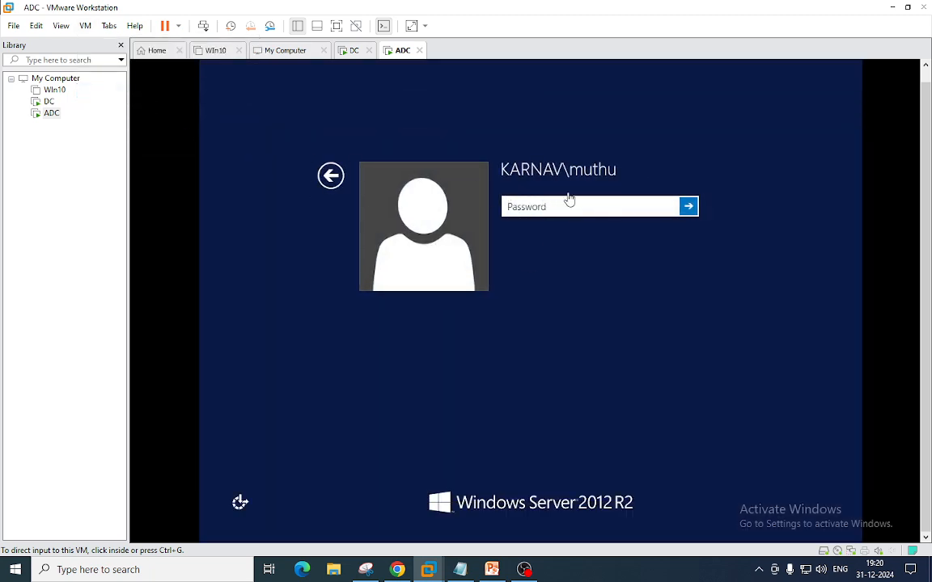
pyautogui.click(540, 204)
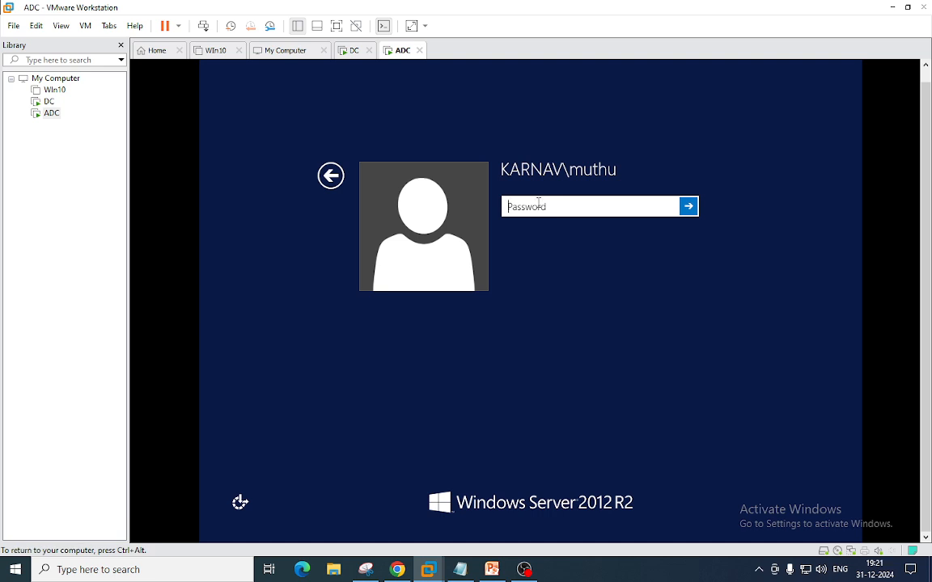
pyautogui.press('Return')
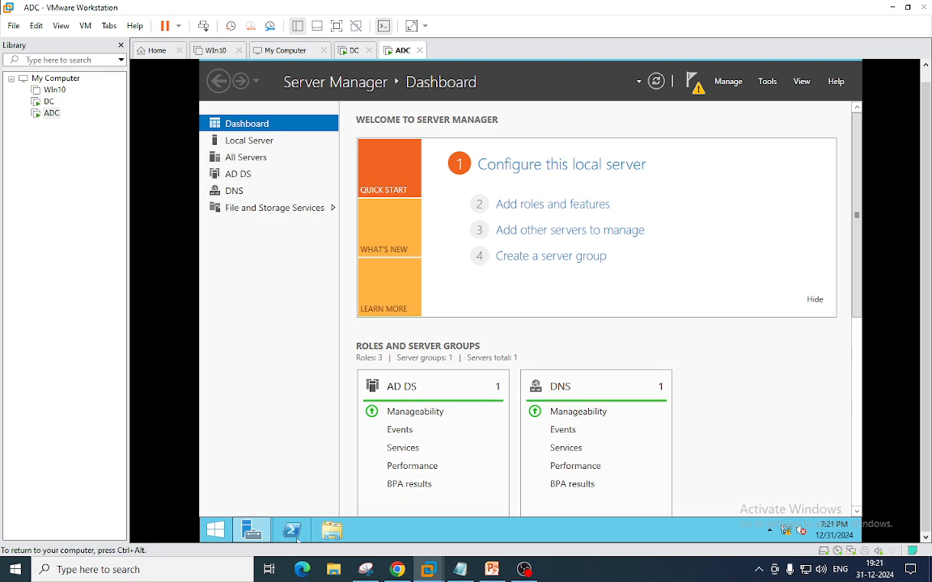
# - Check This PC's System properties confirming ADC01 is a member of karnav.lan, then close them
pyautogui.moveTo(286, 536)
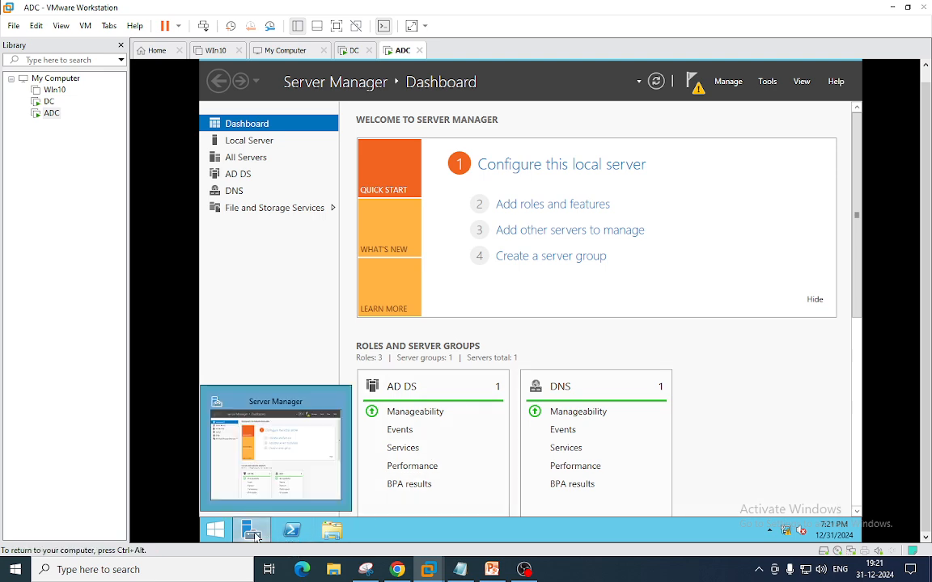
pyautogui.click(332, 531)
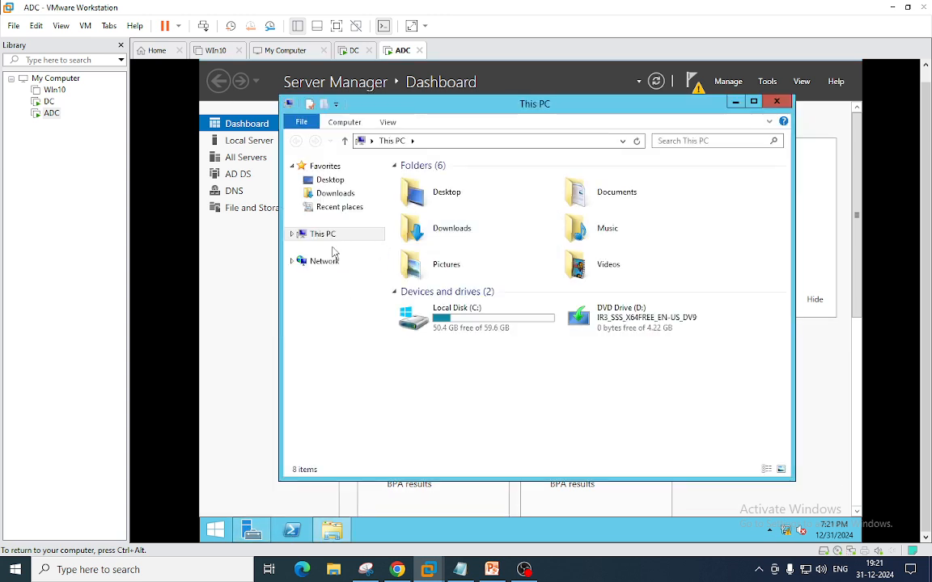
pyautogui.rightClick(328, 235)
pyautogui.click(374, 385)
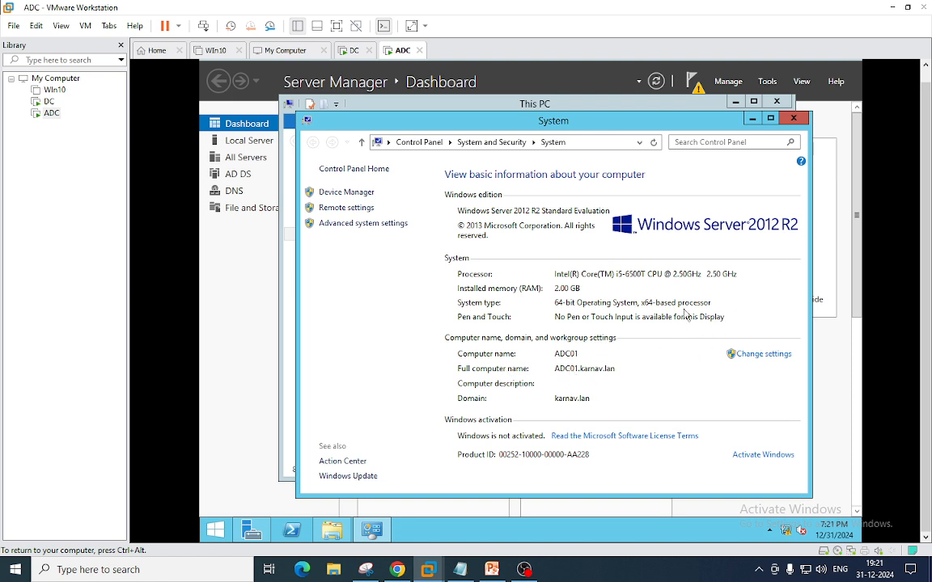
pyautogui.click(795, 119)
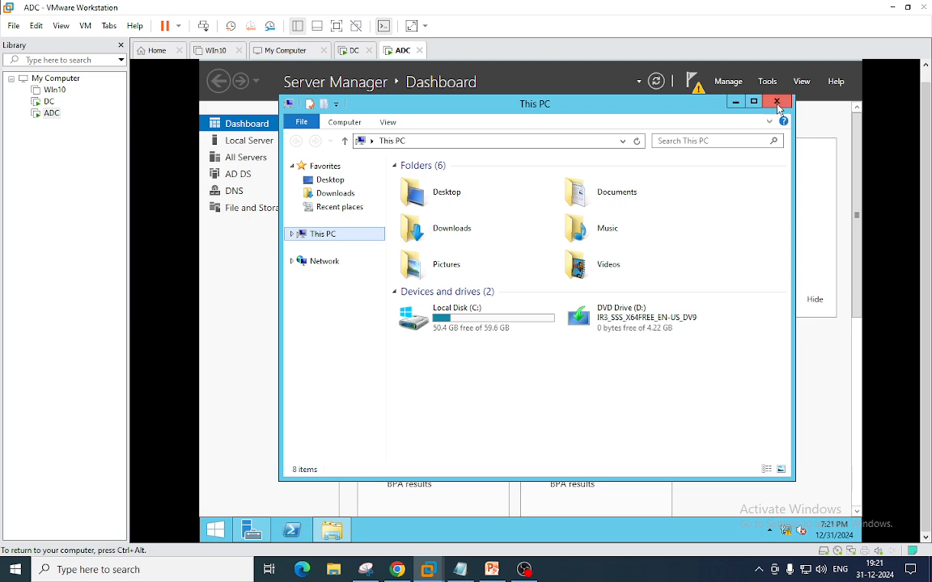
pyautogui.click(776, 101)
pyautogui.click(766, 81)
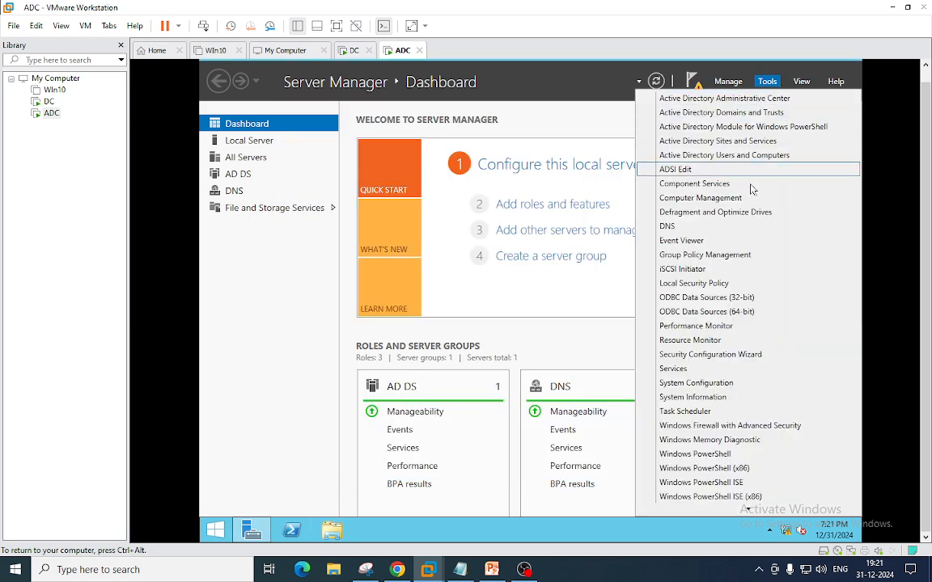
# - Open Computer Management's local Users list and select the Administrator account
pyautogui.click(710, 204)
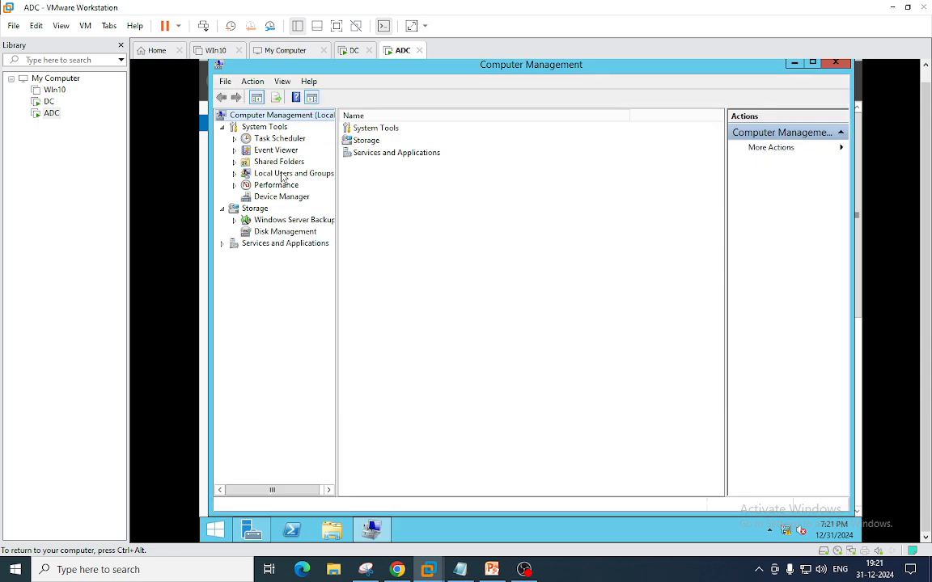
pyautogui.doubleClick(283, 175)
pyautogui.click(278, 187)
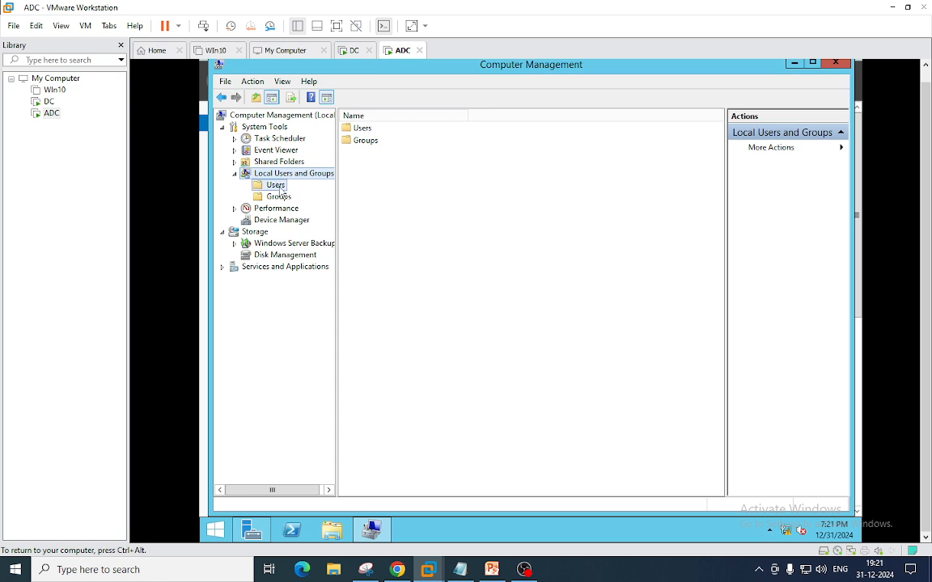
pyautogui.click(388, 130)
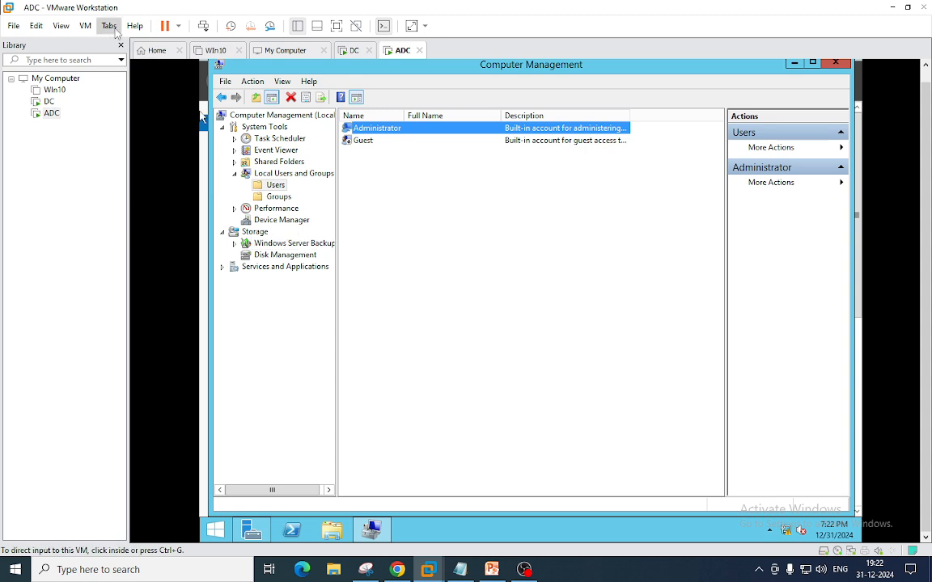
# - Sign out of the current user session on ADC01
pyautogui.click(215, 529)
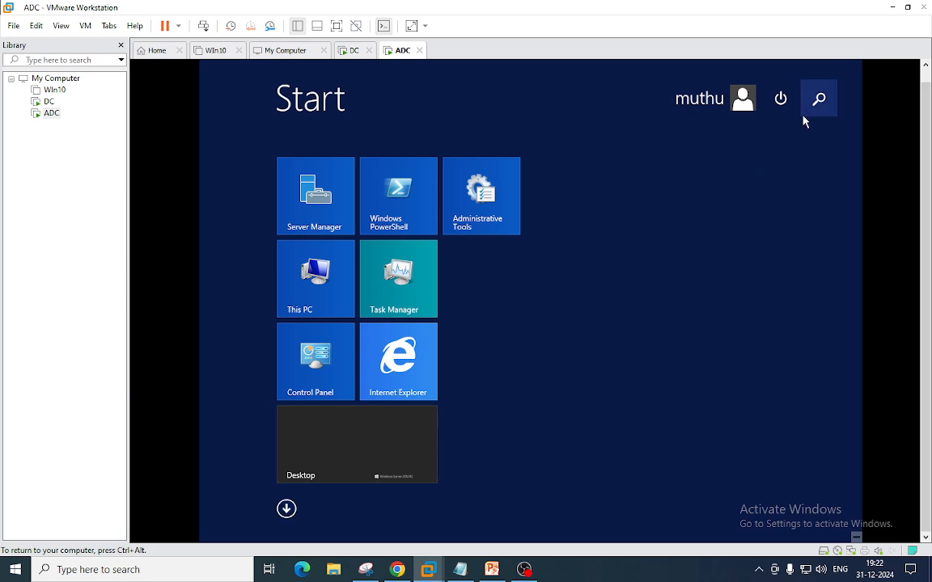
pyautogui.click(740, 105)
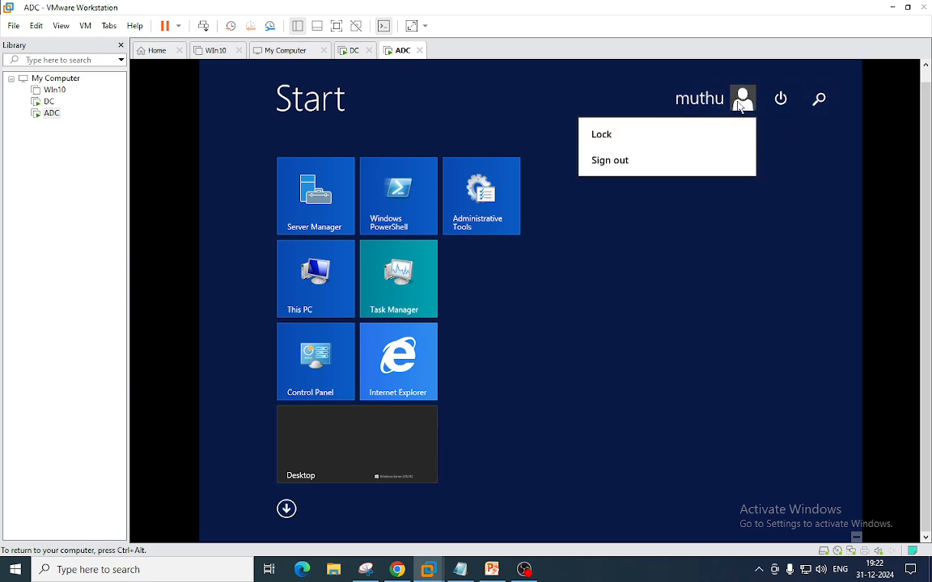
pyautogui.click(630, 161)
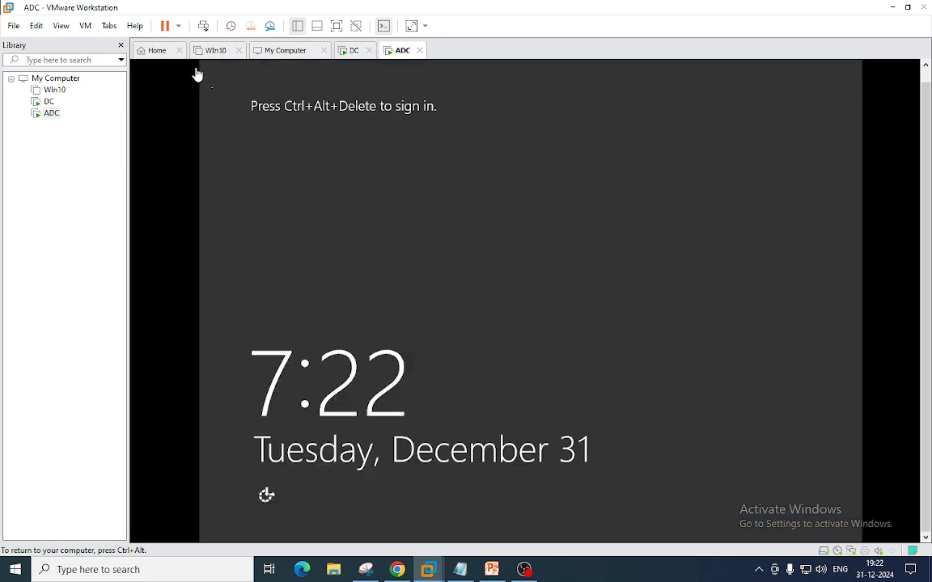
# - Sign in as Other user adc01\administrator with the account password
pyautogui.click(86, 26)
pyautogui.click(128, 89)
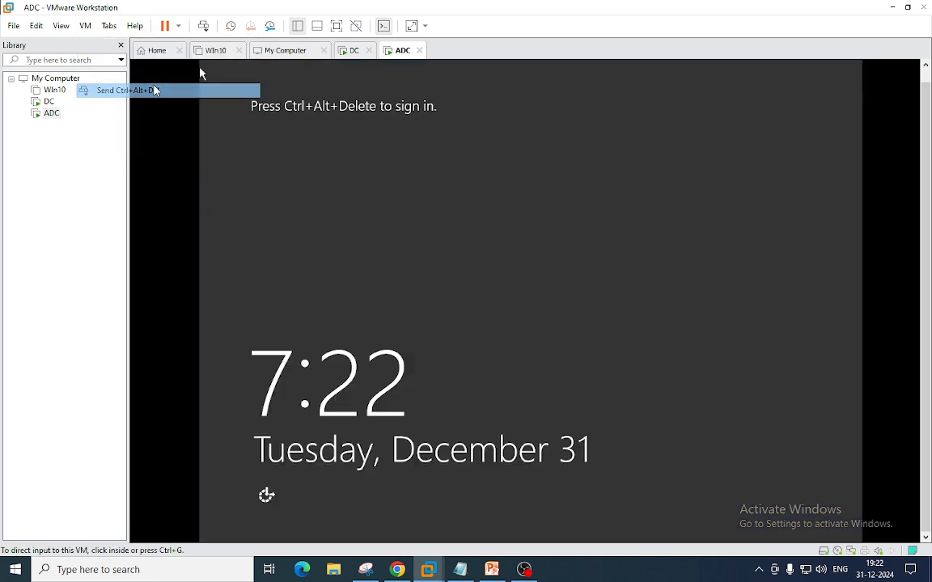
pyautogui.click(607, 258)
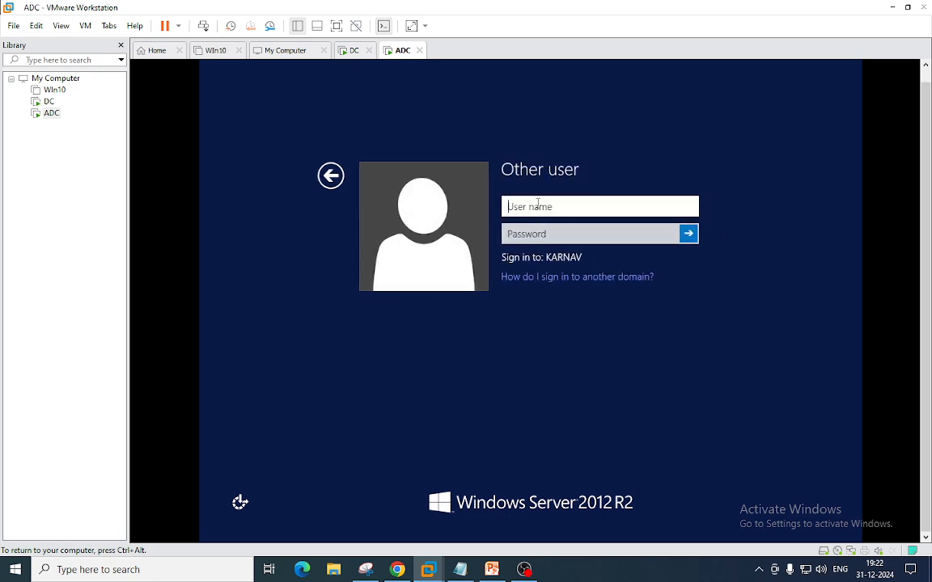
pyautogui.write('adc01\\administrator')
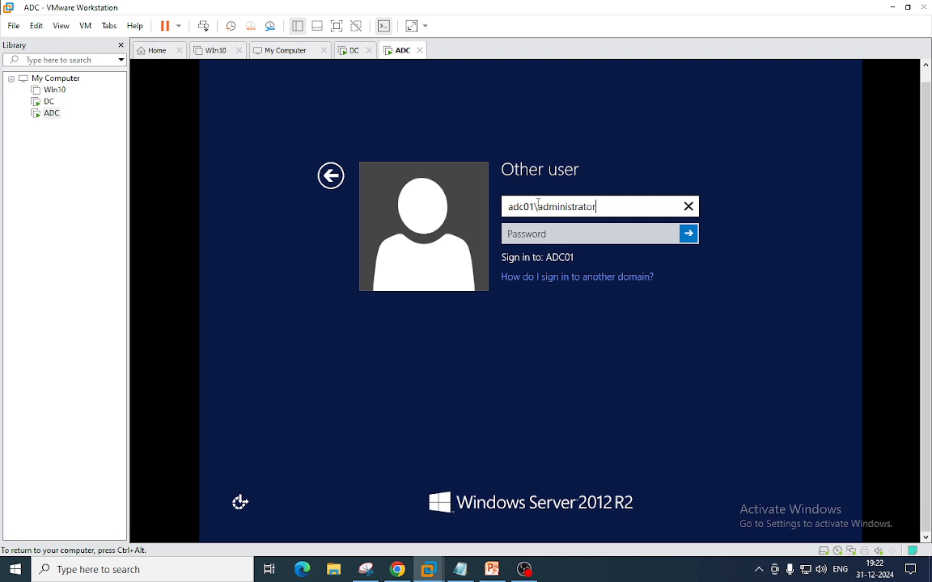
pyautogui.press('Tab')
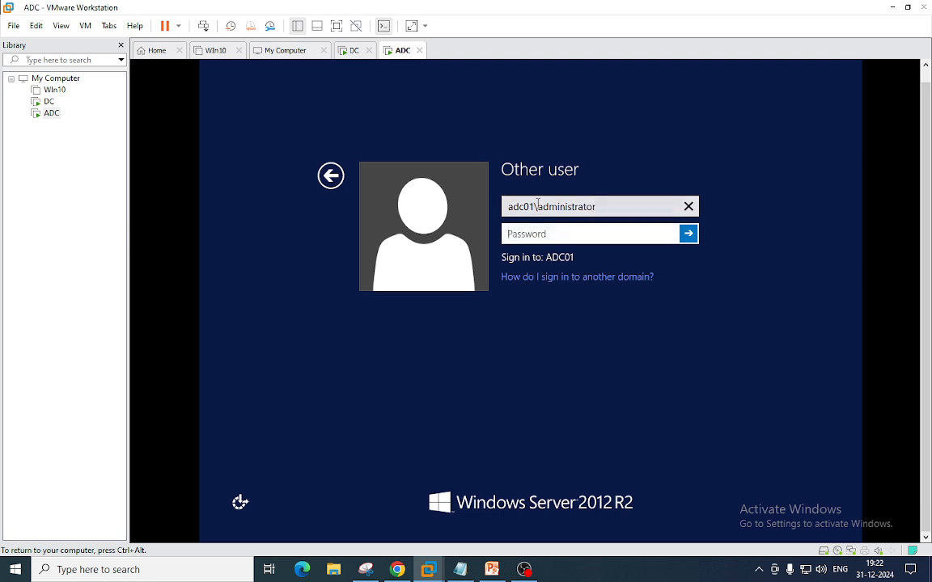
pyautogui.write('P')
pyautogui.press('BackSpace')
pyautogui.press('BackSpace')
pyautogui.press('BackSpace')
pyautogui.press('BackSpace')
pyautogui.write('P•••••••')
pyautogui.click(689, 234)
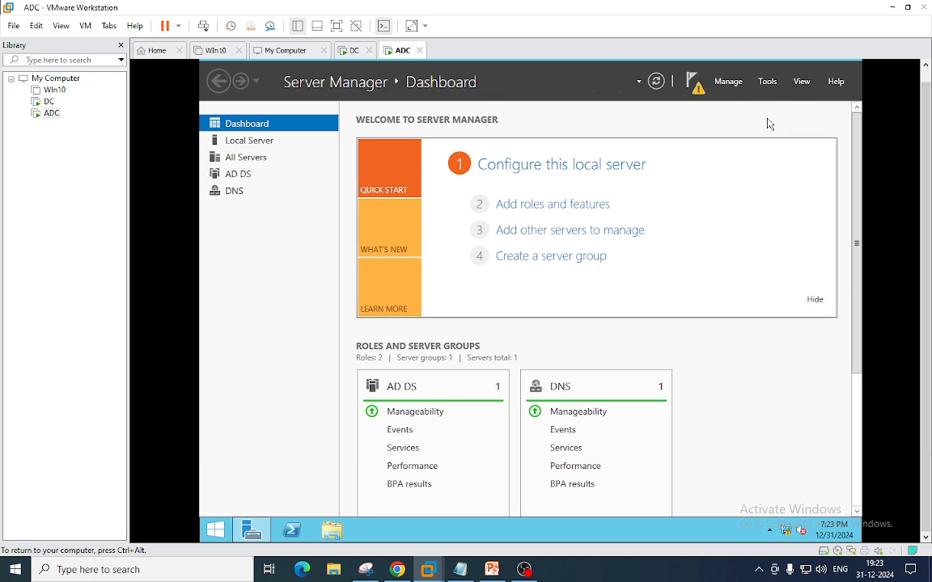
# - Dismiss the notifications and start Remove Roles and Features, advancing past the server selection
pyautogui.click(695, 85)
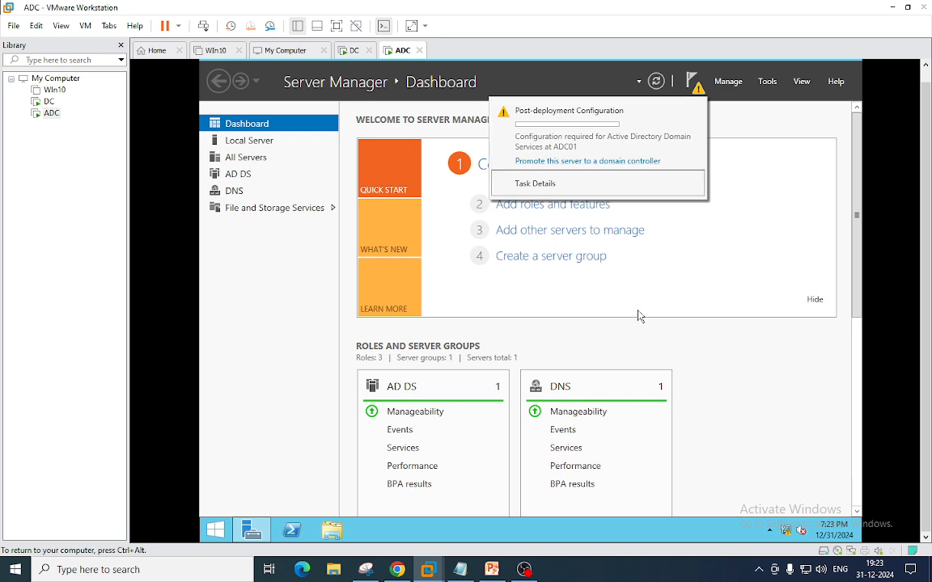
pyautogui.click(742, 359)
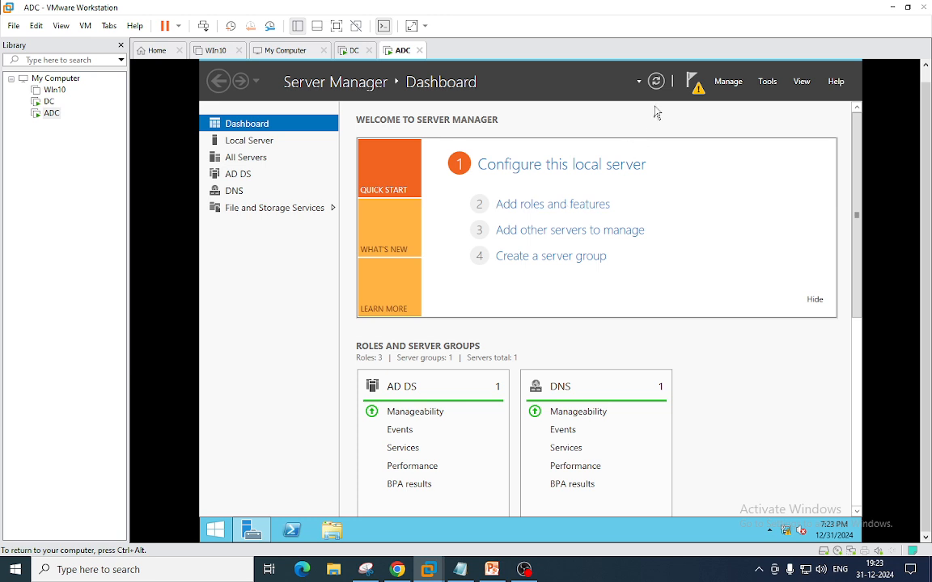
pyautogui.click(728, 82)
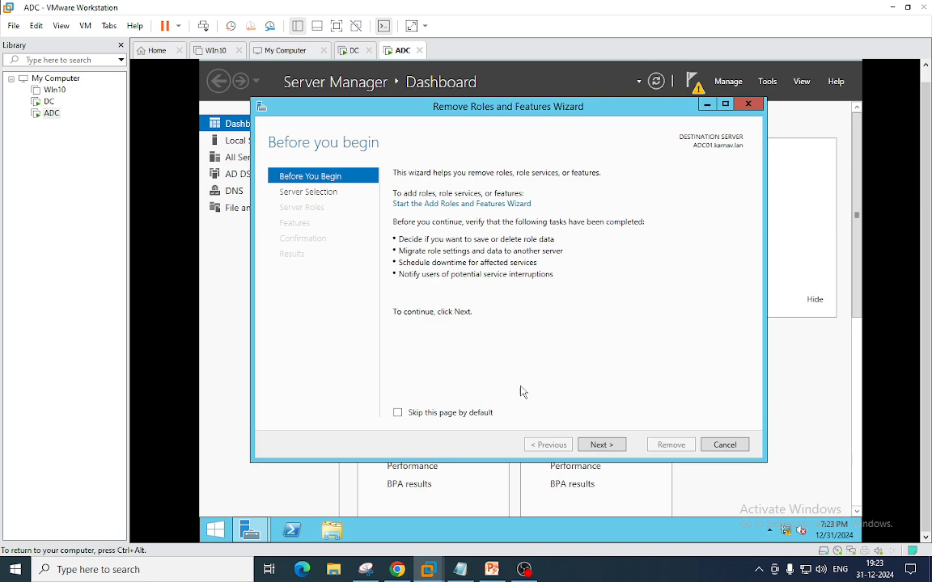
pyautogui.click(614, 446)
pyautogui.click(616, 446)
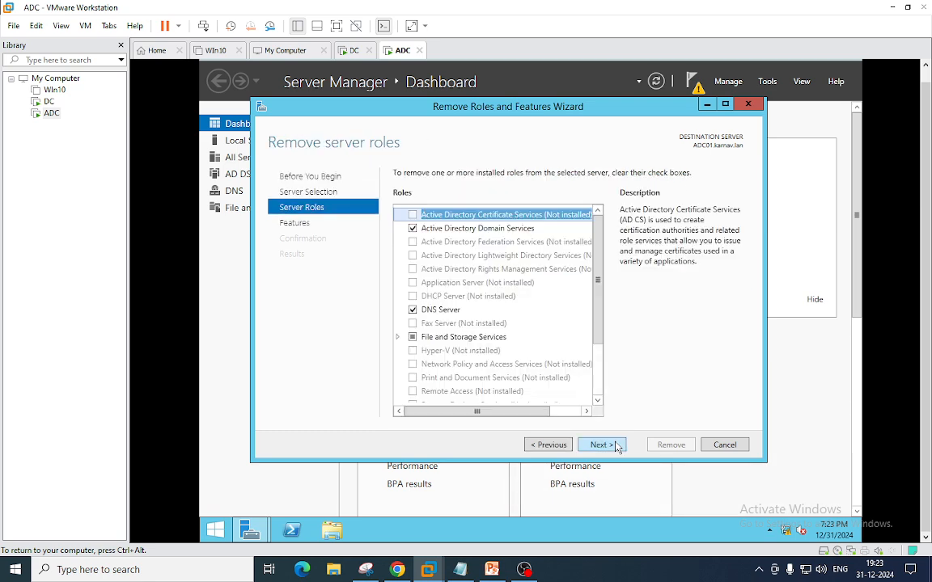
# - Untick AD DS and DNS Server, including their management tools, and advance to Confirmation
pyautogui.click(413, 229)
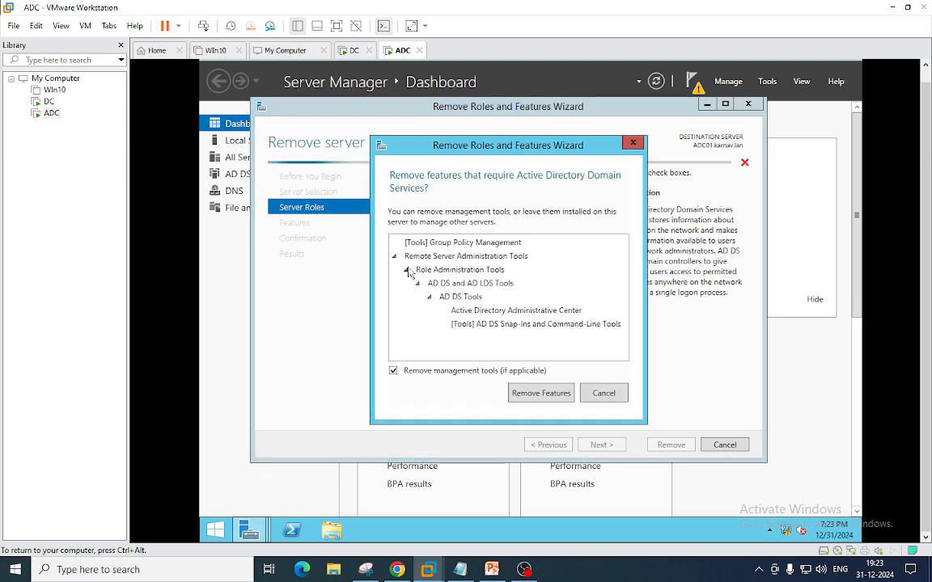
pyautogui.click(539, 390)
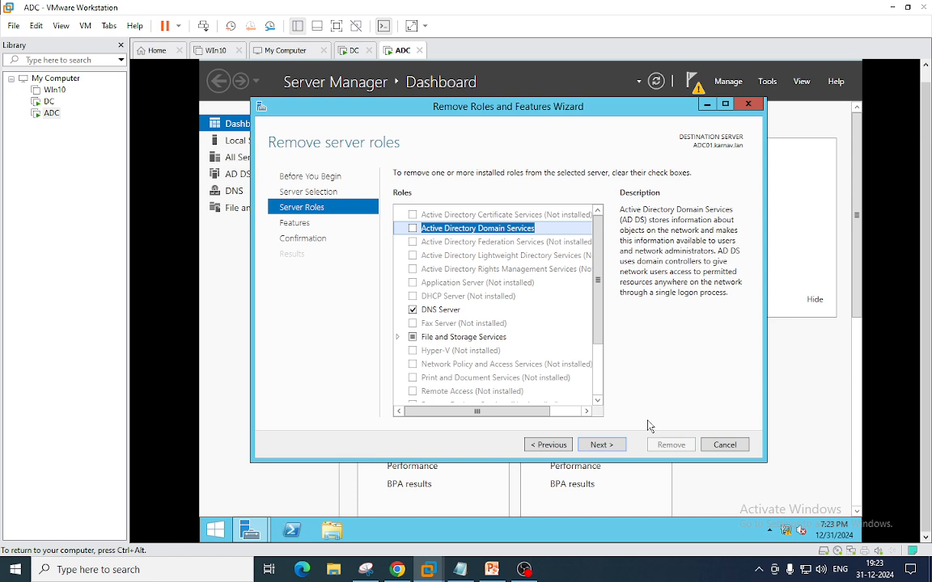
pyautogui.click(412, 310)
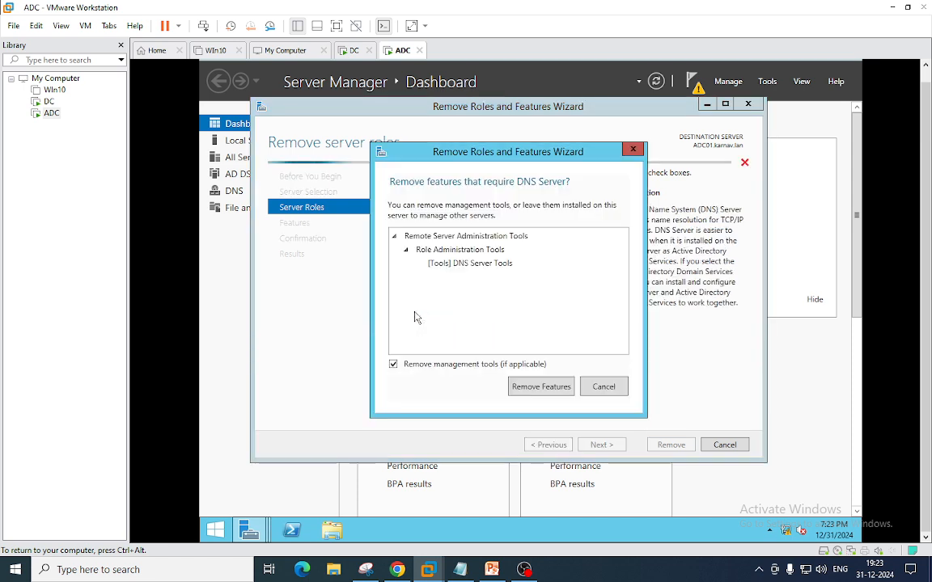
pyautogui.click(530, 386)
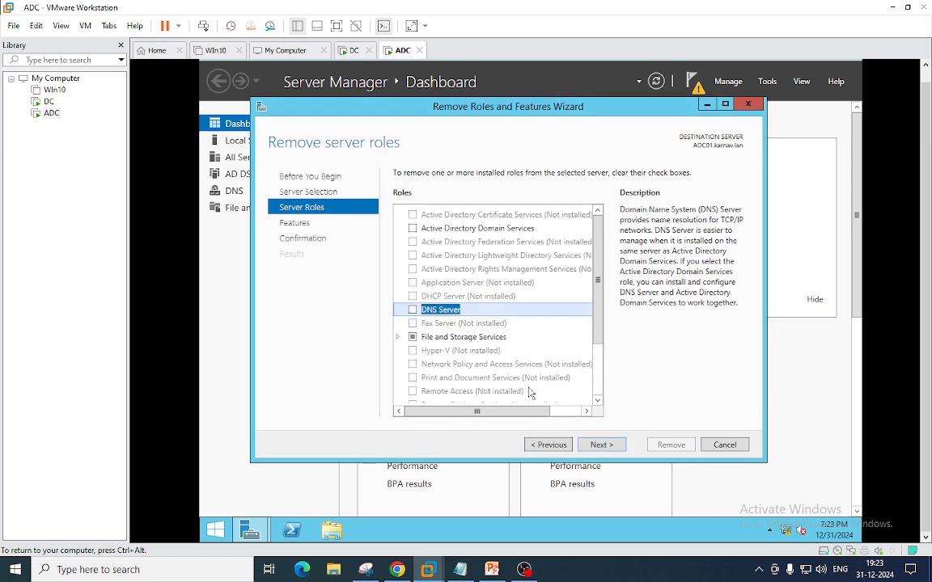
pyautogui.click(598, 446)
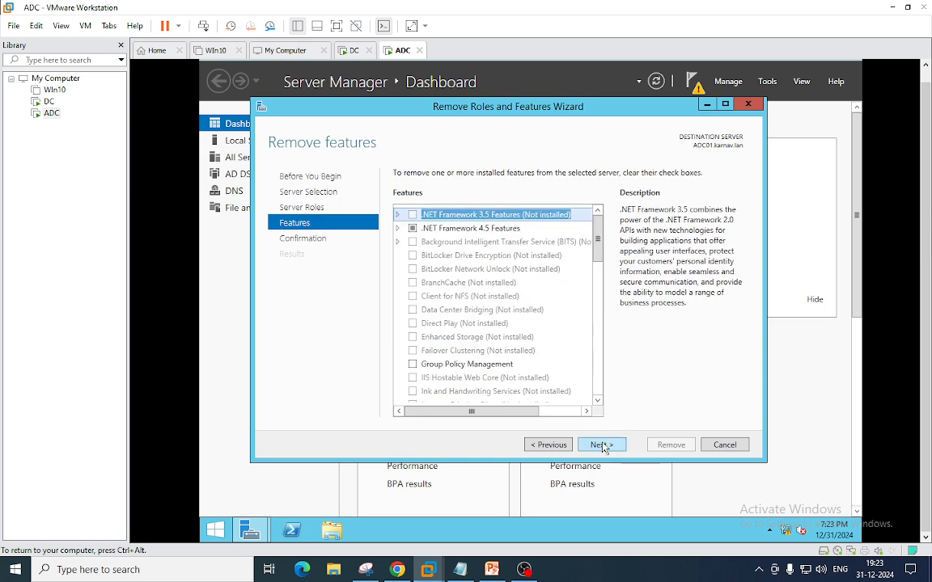
pyautogui.click(602, 445)
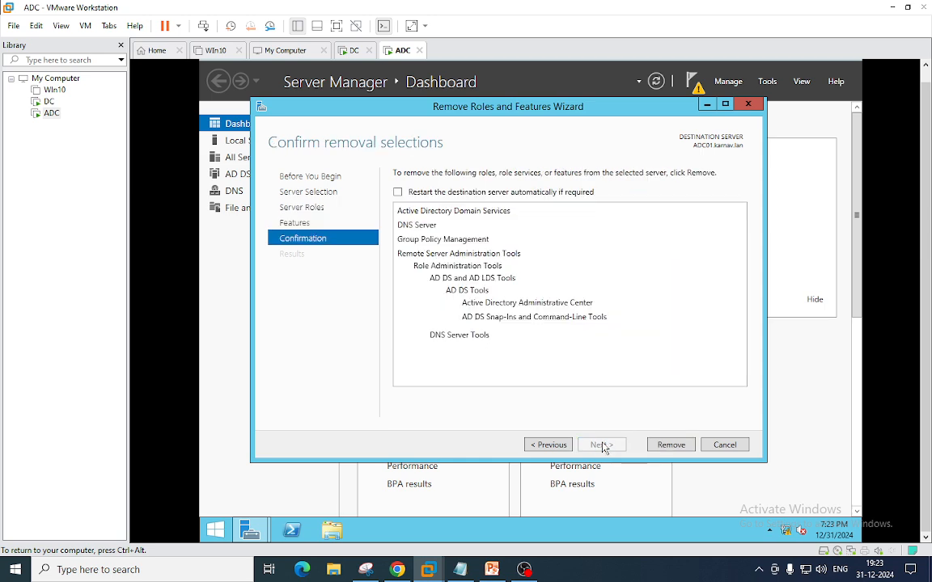
# - Remove AD DS and DNS Server, then close the finished wizard
pyautogui.click(663, 446)
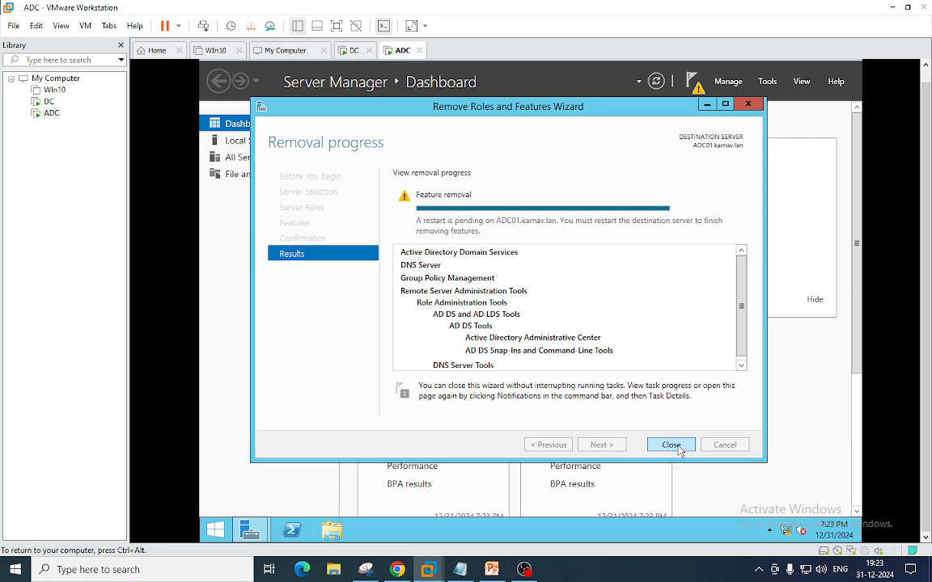
pyautogui.click(670, 445)
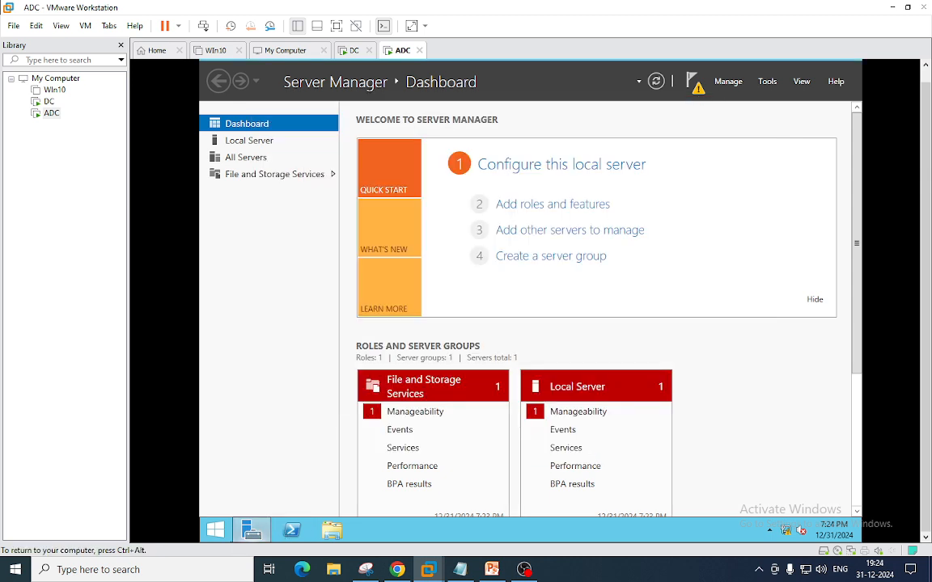
# - Restart ADC01 from the Start screen power menu with reason Other (Unplanned)
pyautogui.click(214, 533)
pyautogui.rightClick(215, 532)
pyautogui.click(781, 103)
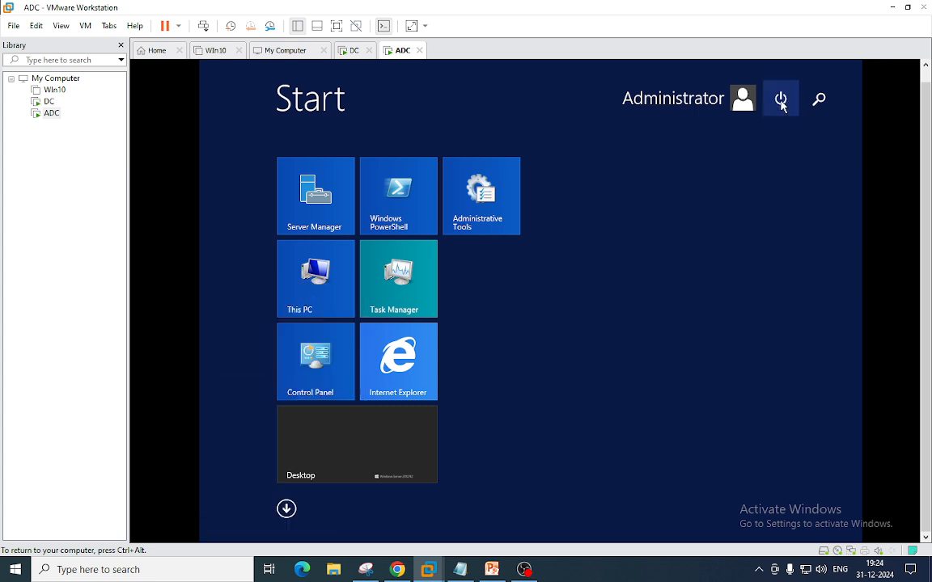
pyautogui.click(770, 160)
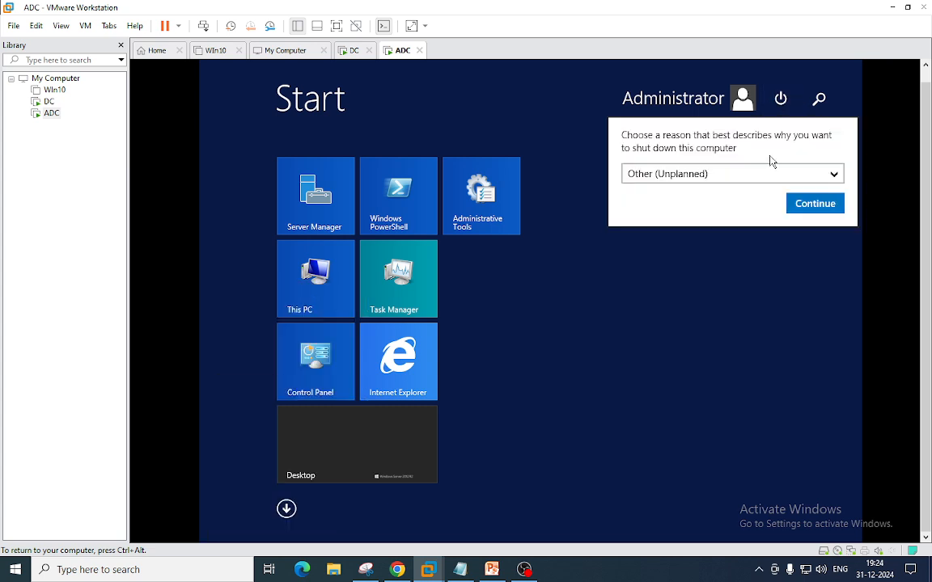
pyautogui.click(813, 205)
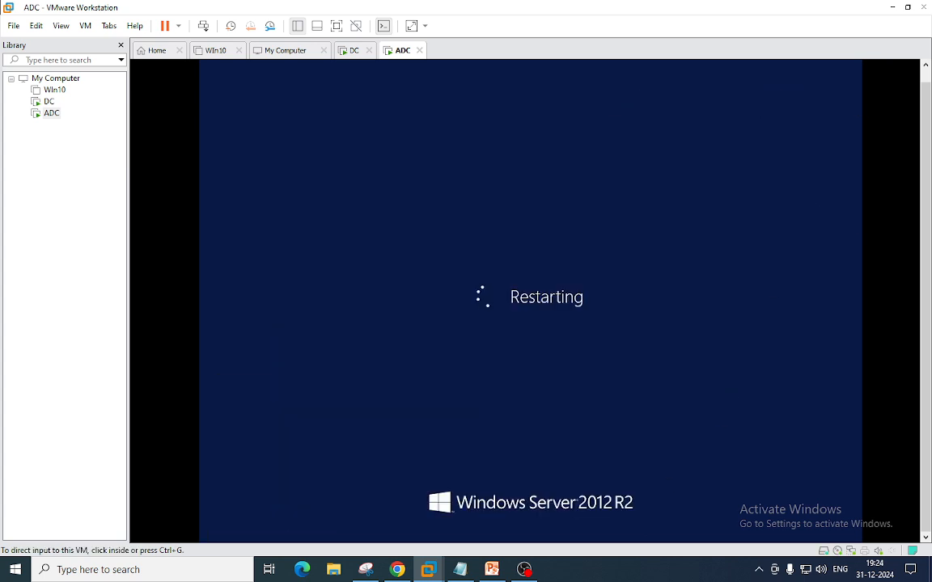